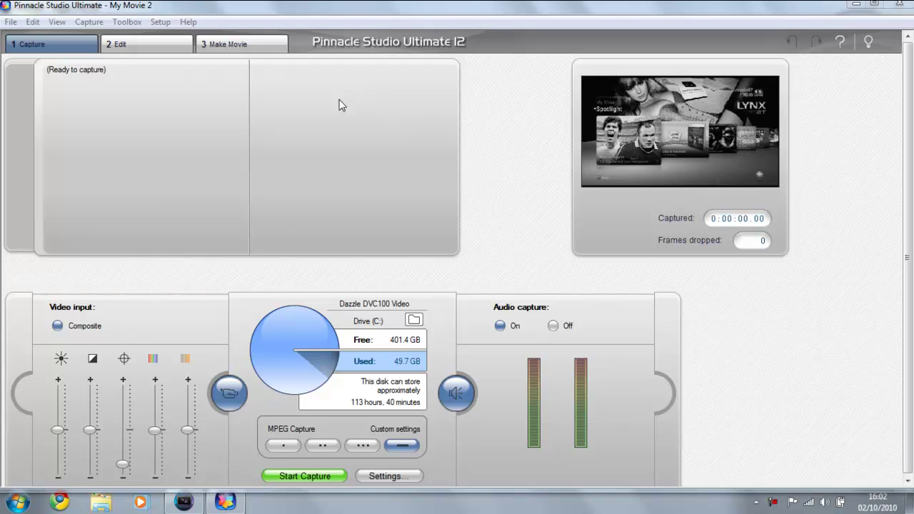
Switch briefly to Vegas Pro, then bring Pinnacle Studio back to the front.
click(191, 507)
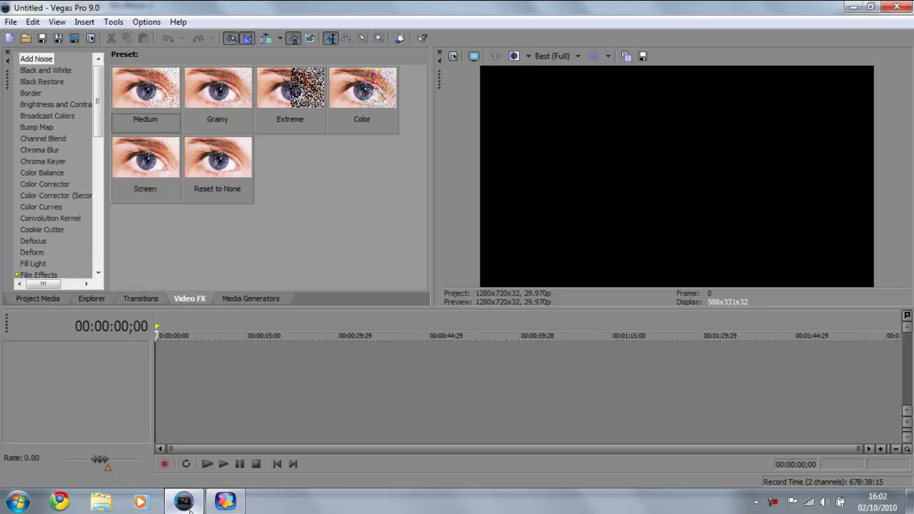
drag(193, 511, 224, 508)
click(175, 507)
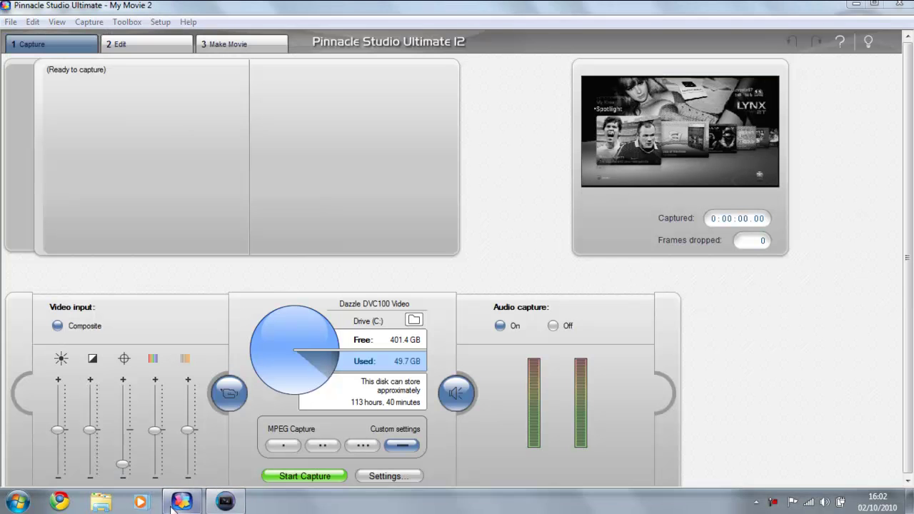
Collapse the video input and audio capture panels, then re-expand the video input adjustments.
click(228, 392)
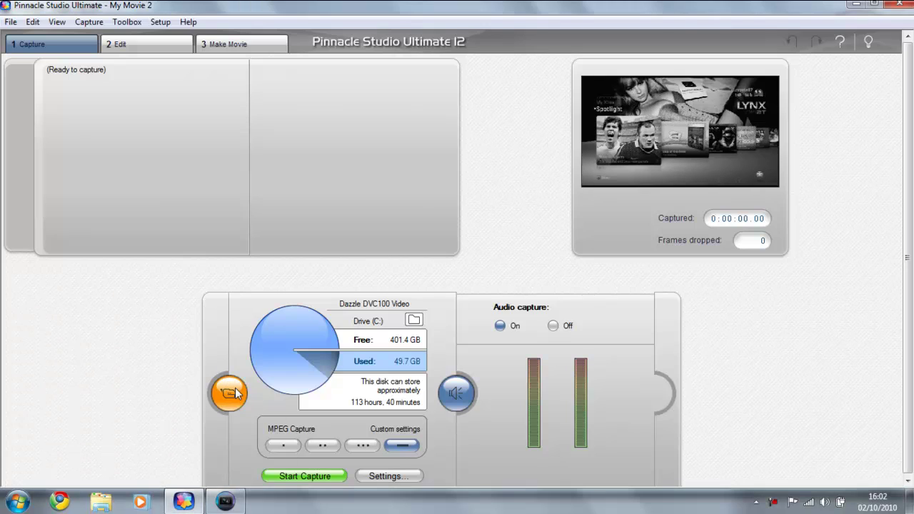
click(456, 392)
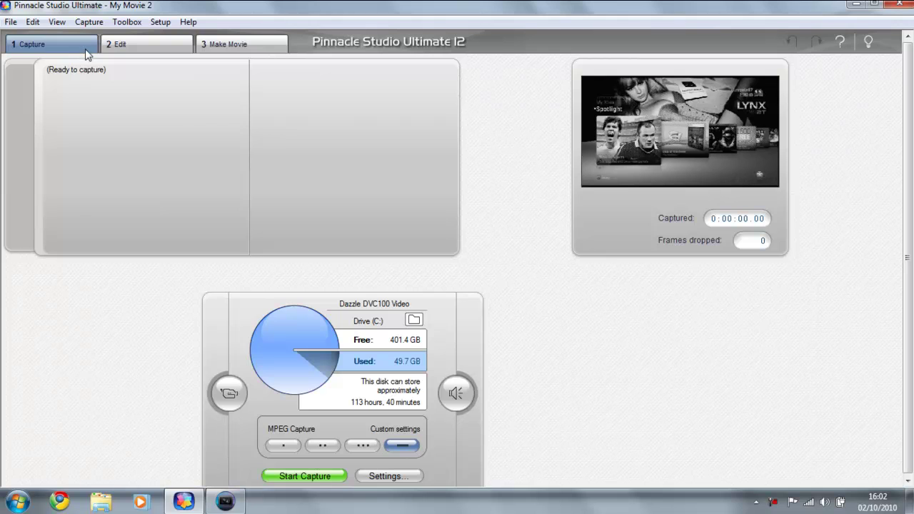
click(229, 393)
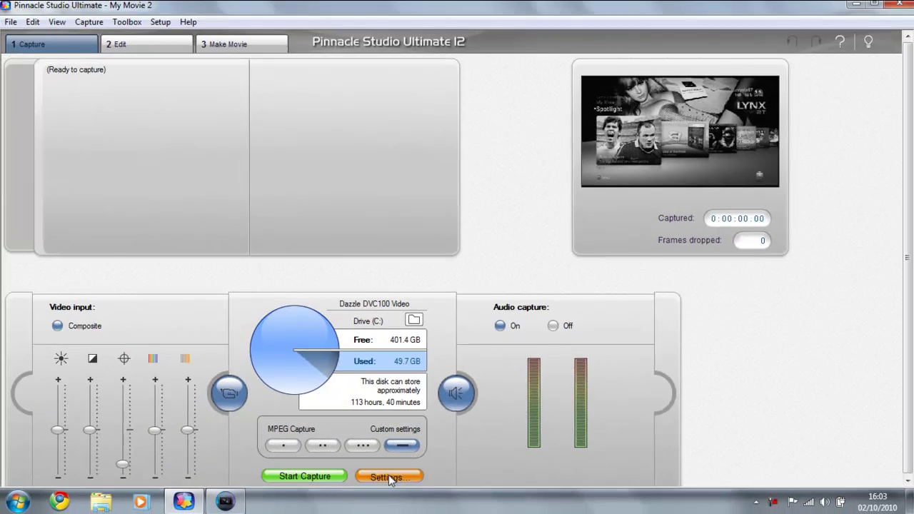
In capture setup, set the Dazzle source to NTSC, 16:9 aspect, with VCR Input unchecked.
click(389, 477)
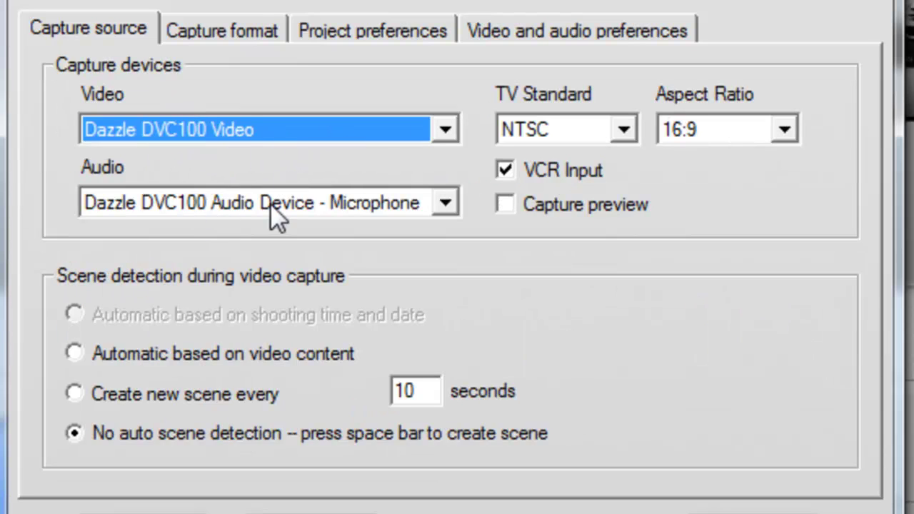
click(514, 169)
click(623, 129)
click(606, 152)
click(726, 131)
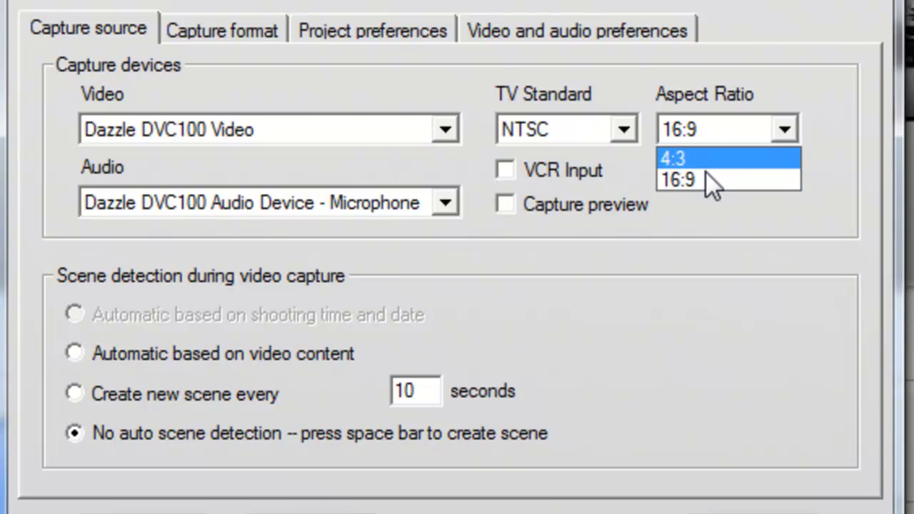
click(704, 175)
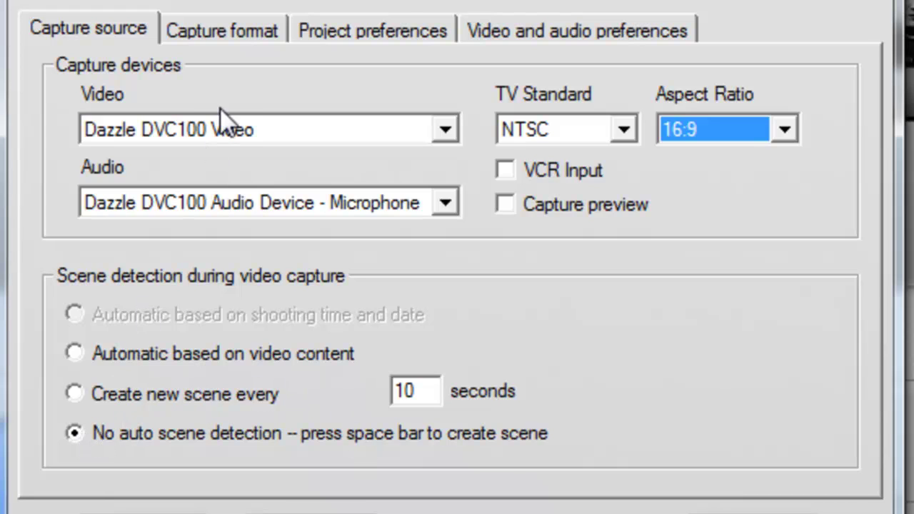
On the Capture format tab, keep the Custom preset and choose MPEG2 as the type.
click(225, 34)
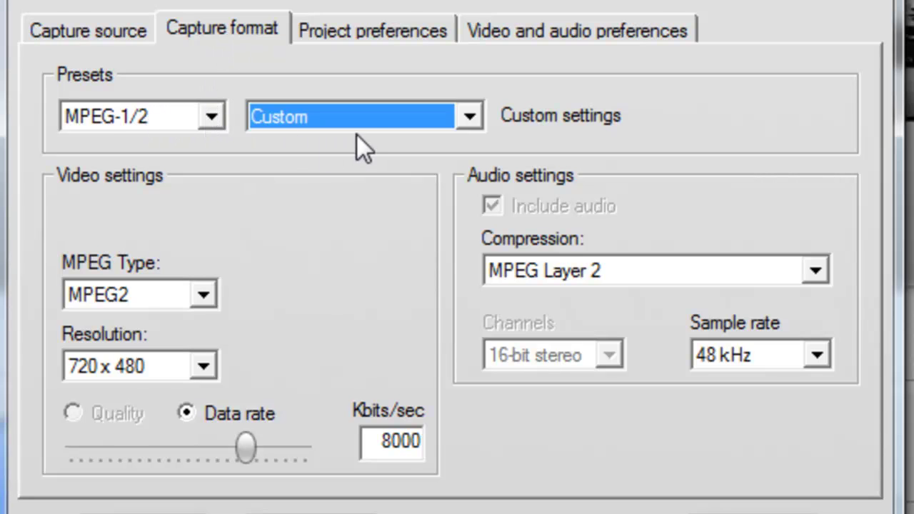
click(346, 116)
click(307, 209)
click(204, 295)
click(136, 344)
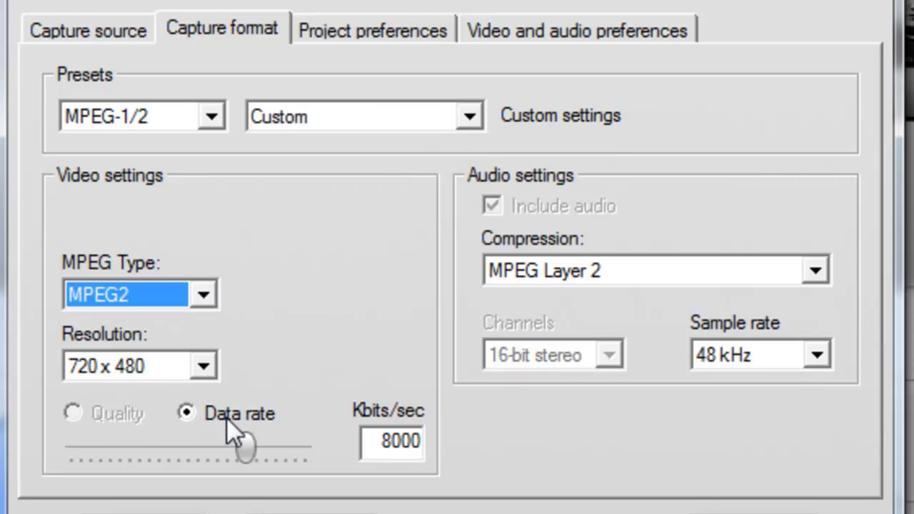
Adjust the capture data rate slider to about 8400 Kbits/sec.
mouse_move(262, 454)
mouse_down()
mouse_move(252, 454)
mouse_move(262, 453)
mouse_up()
drag(381, 442, 429, 444)
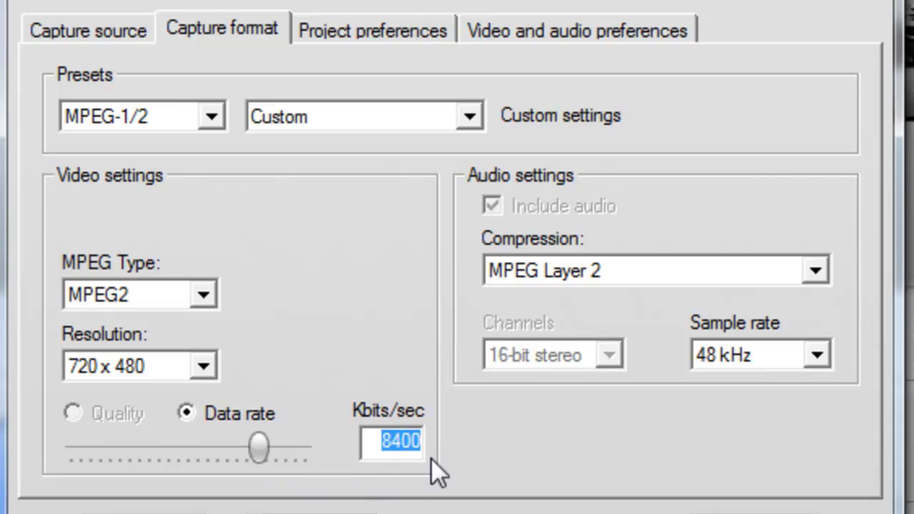
drag(260, 448, 267, 448)
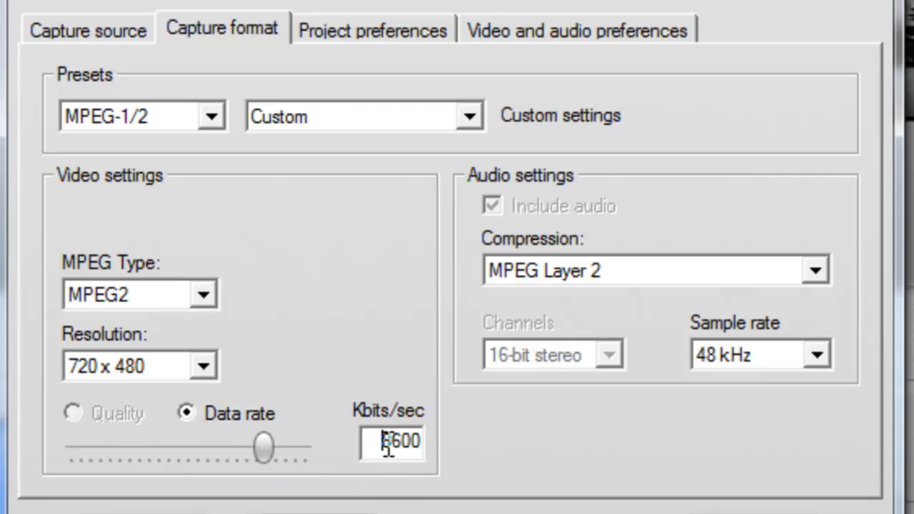
drag(378, 440, 434, 444)
mouse_move(264, 446)
mouse_down()
mouse_move(246, 444)
mouse_move(271, 450)
mouse_up()
Set the project preferences format to HD 1280x720/30p.
click(389, 30)
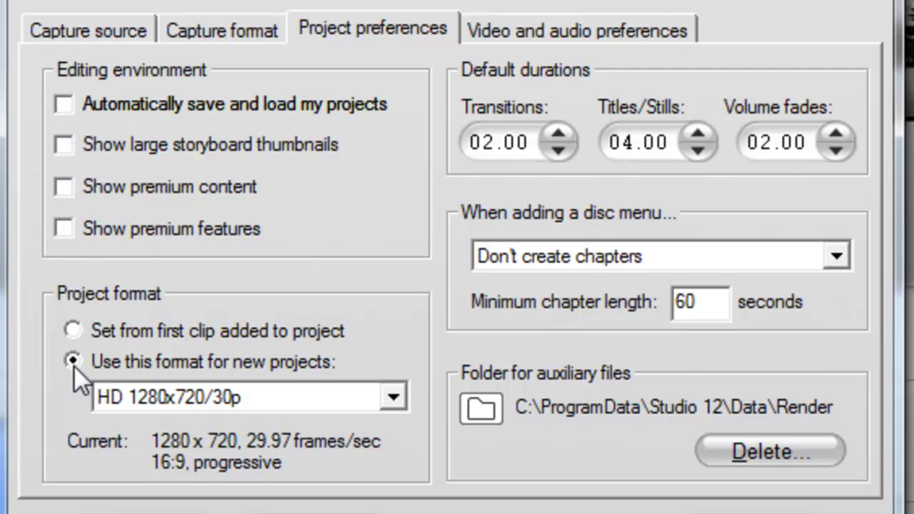
click(297, 397)
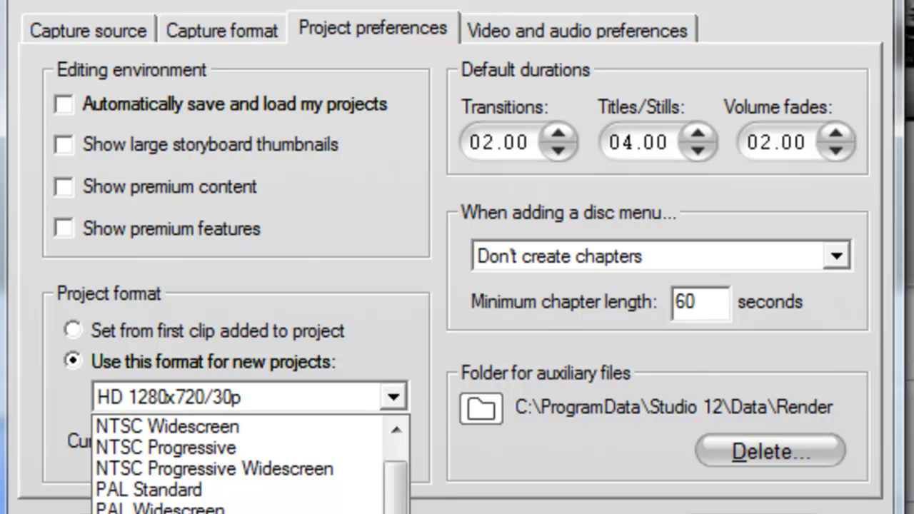
click(178, 508)
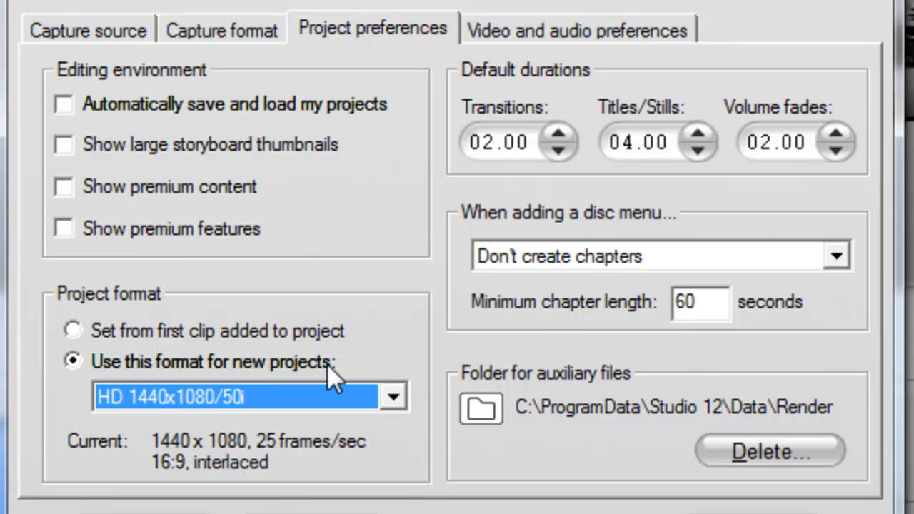
click(318, 397)
key(Down)
key(Return)
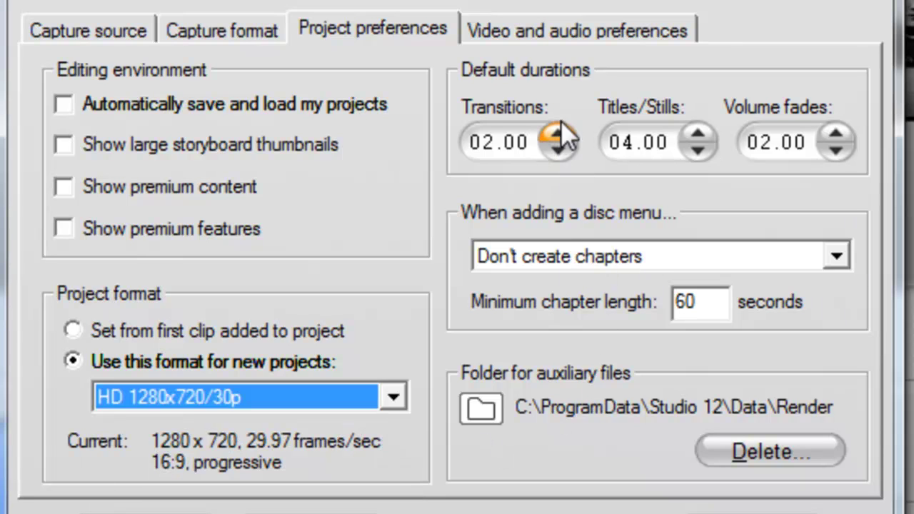
Review video and audio preferences, close setup, and dismiss the no-input-signal warning.
click(575, 32)
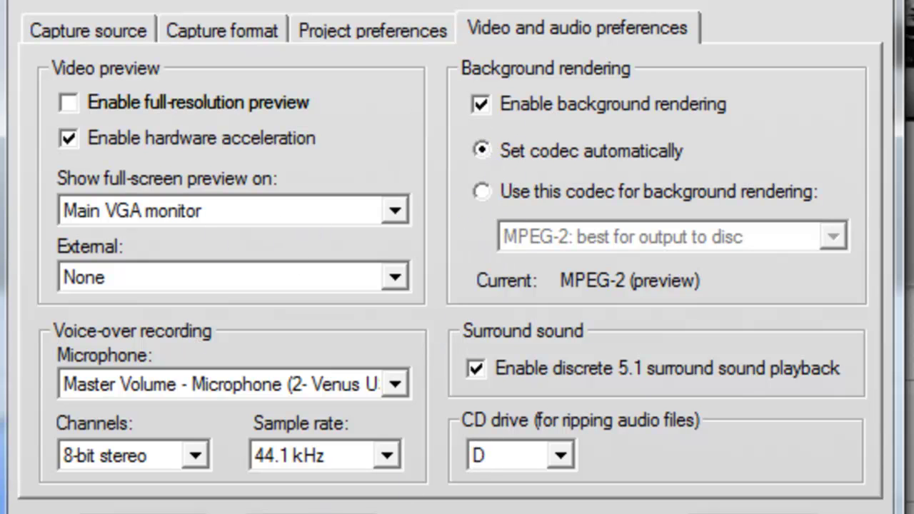
key(Return)
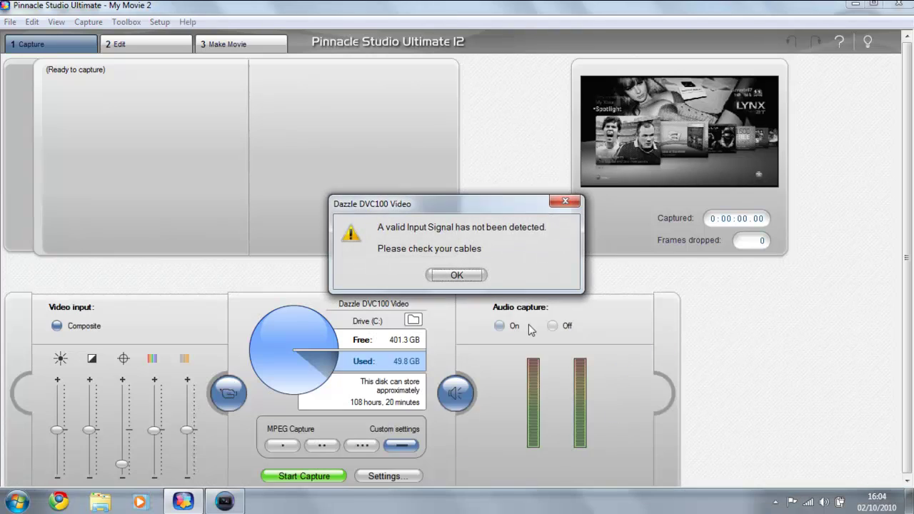
click(474, 278)
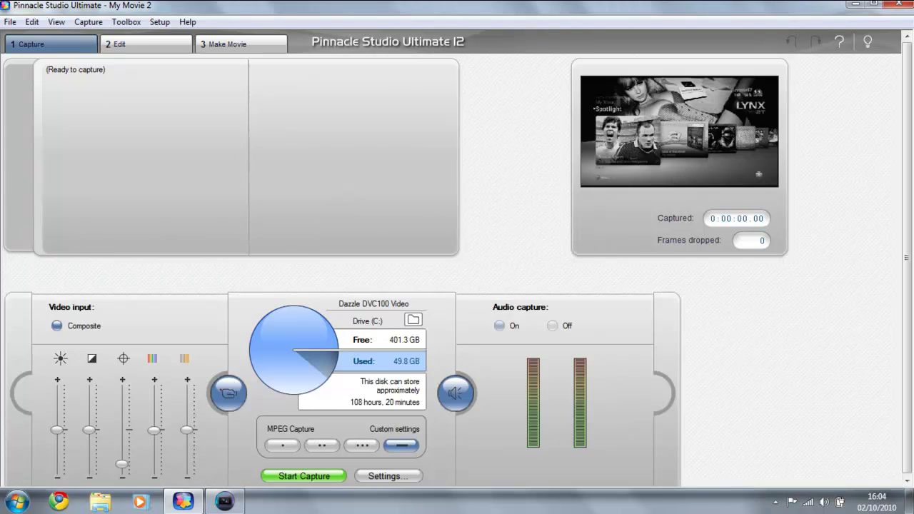
Switch to Vegas Pro and start Import Media from the menus.
click(235, 504)
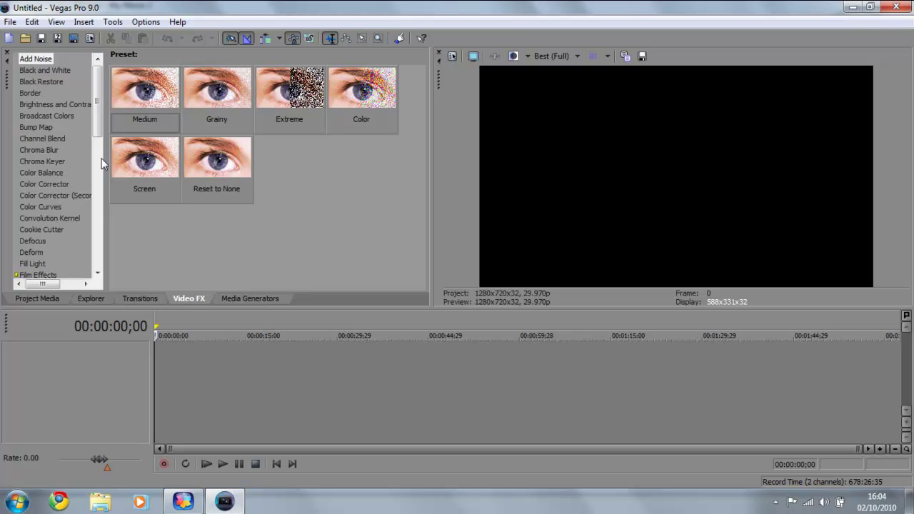
click(11, 21)
click(97, 8)
click(32, 21)
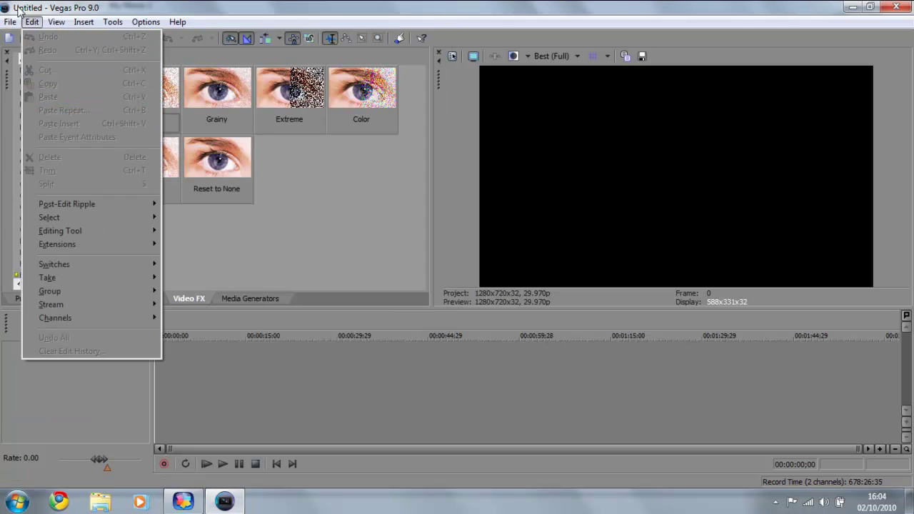
mouse_move(11, 21)
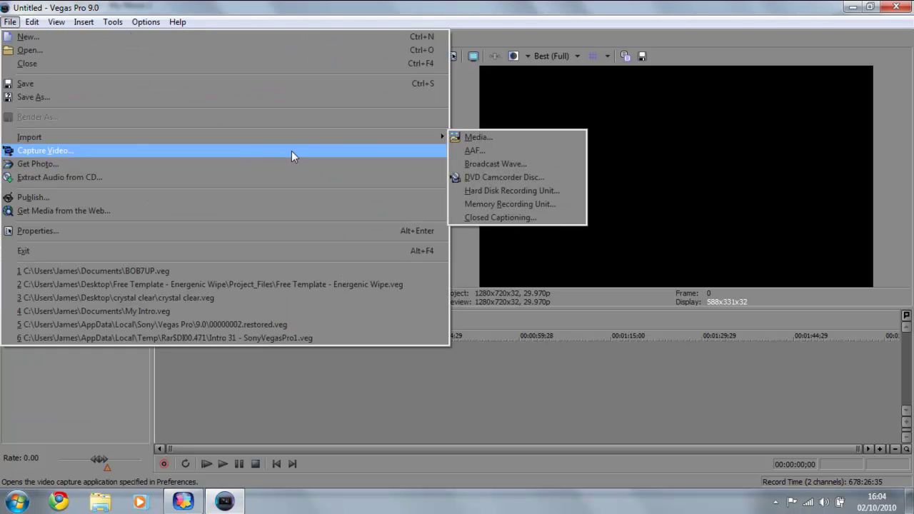
click(365, 132)
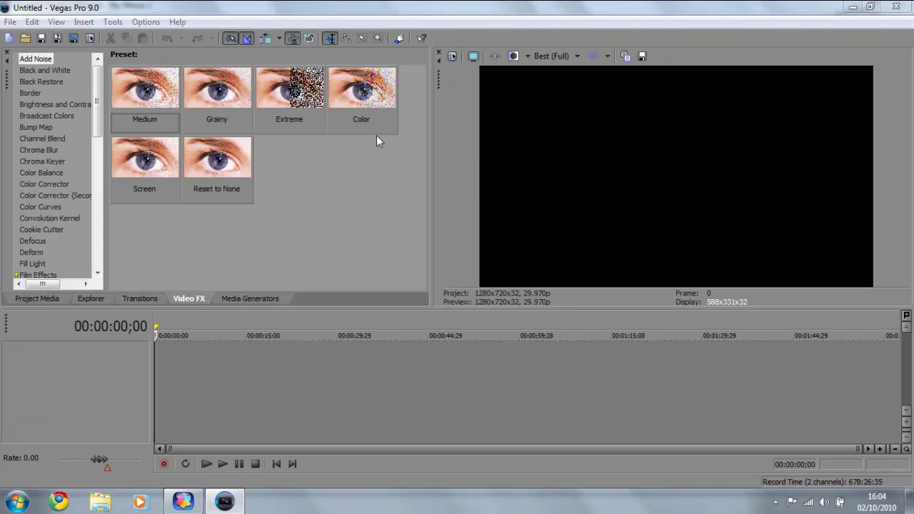
Browse the libraries to the Videos library and import Video 4.
click(71, 178)
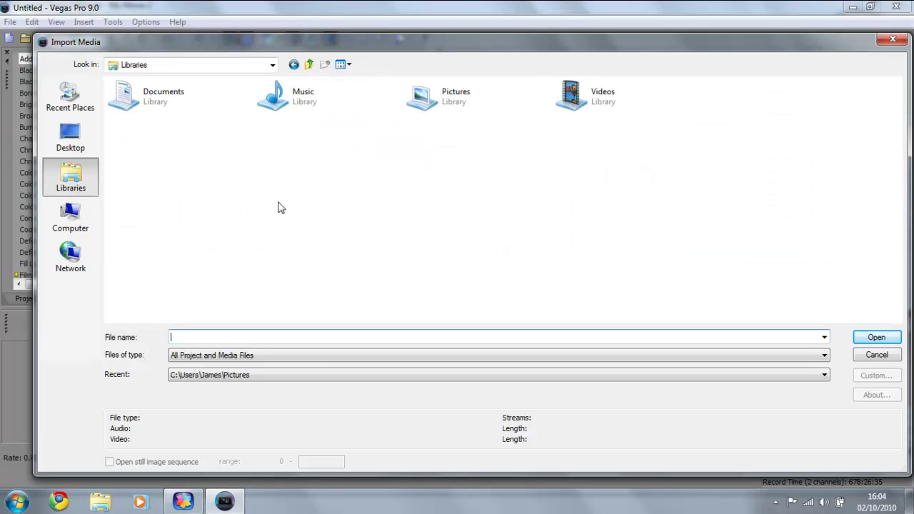
double_click(481, 106)
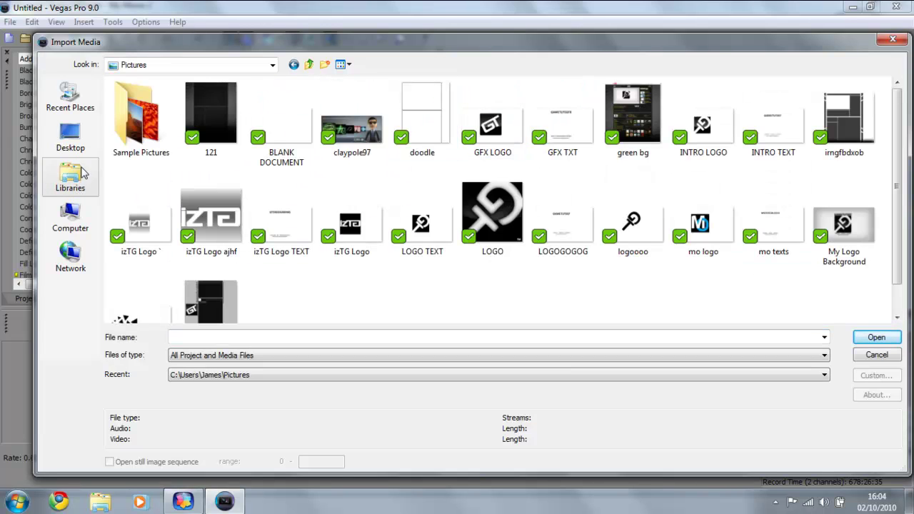
click(80, 175)
double_click(570, 109)
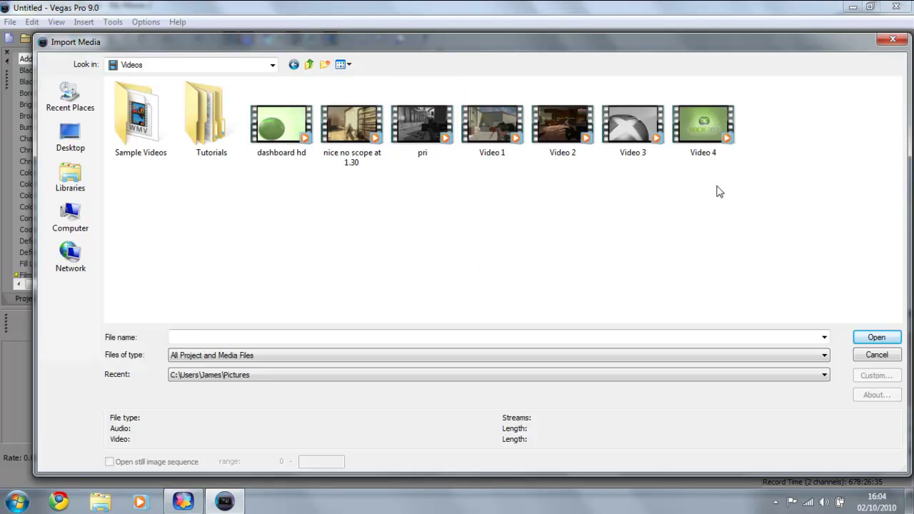
double_click(704, 125)
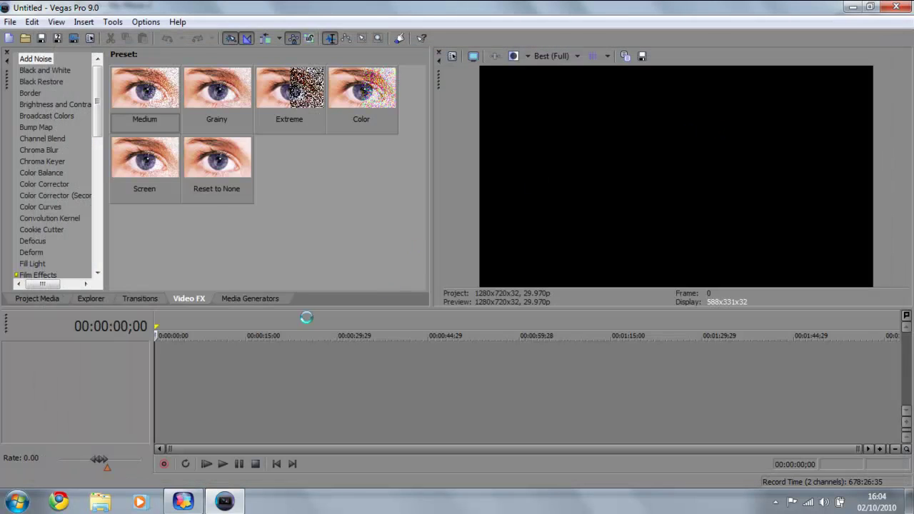
Place Video 4 at the timeline start and set preview quality to Preview (Half).
drag(141, 113, 181, 369)
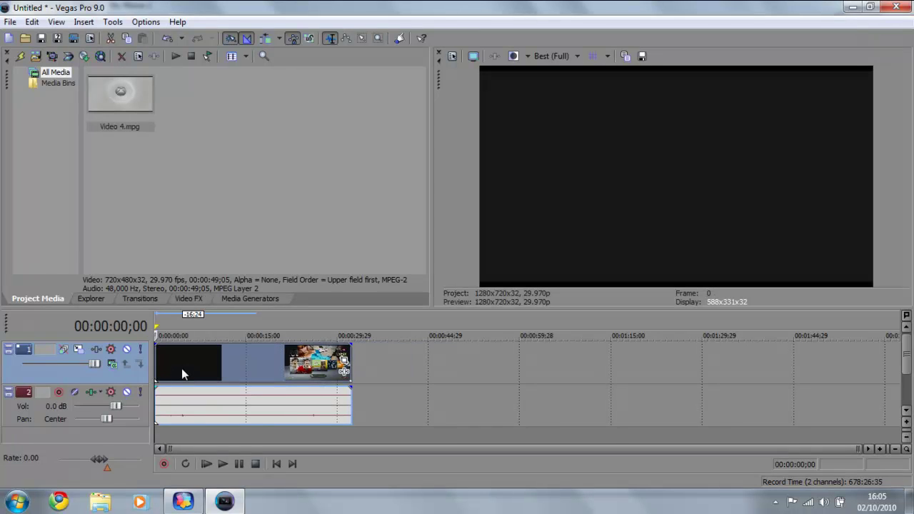
click(571, 56)
mouse_move(571, 90)
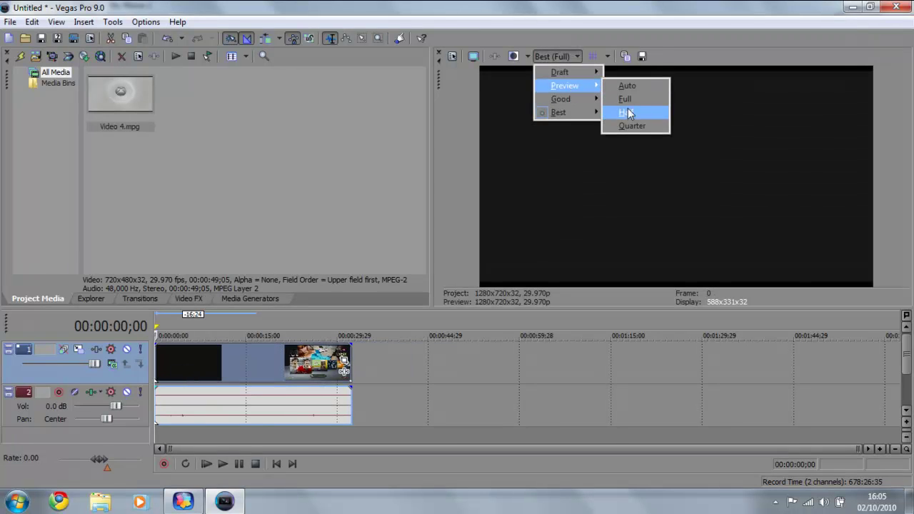
click(621, 112)
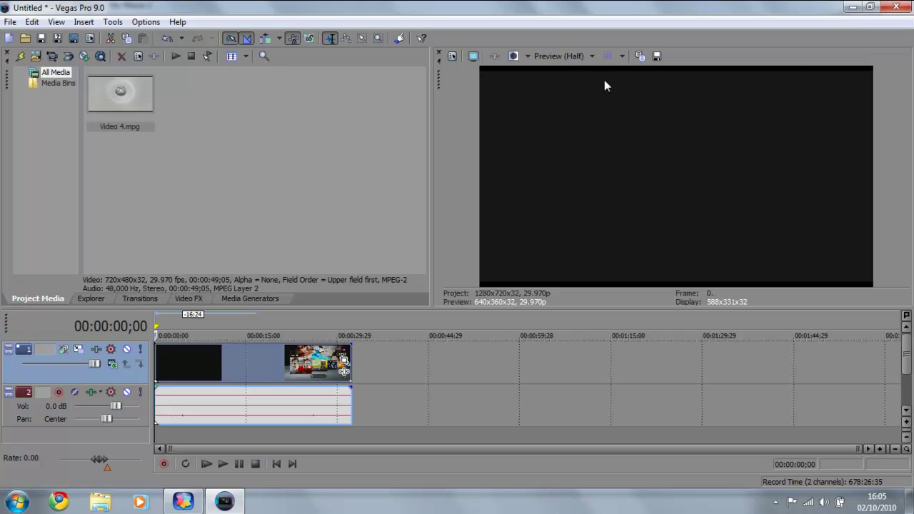
Preview a couple of frames along the clip, then select the Video 4 event.
click(214, 350)
click(258, 362)
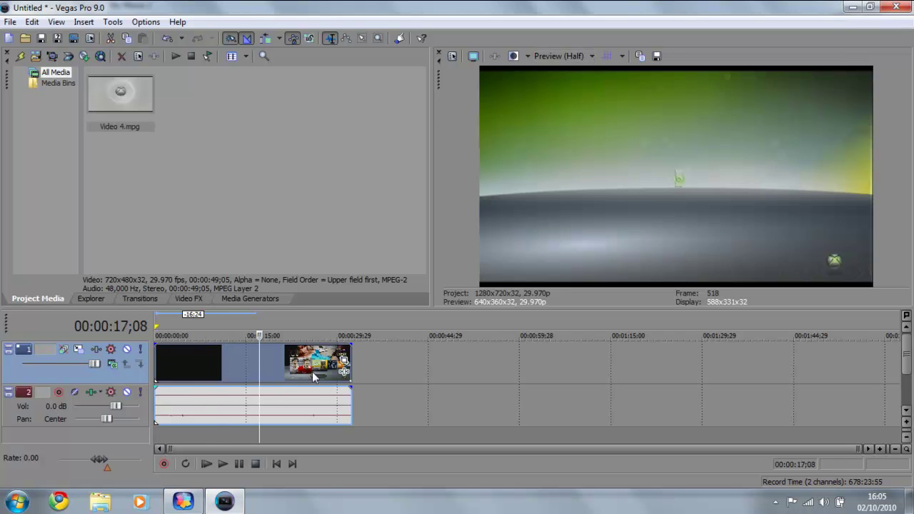
click(342, 407)
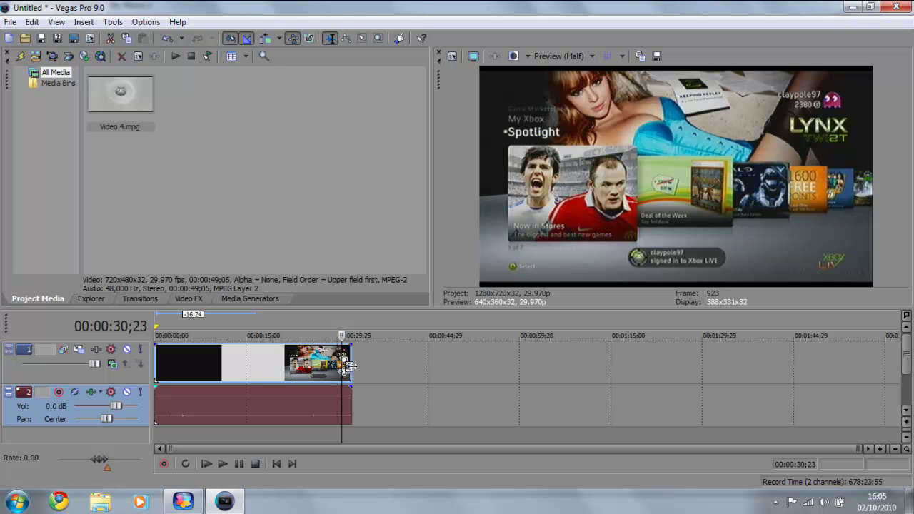
In Video 4's Event Pan/Crop, shrink the crop frame to 692.8 x 461.9.
click(346, 361)
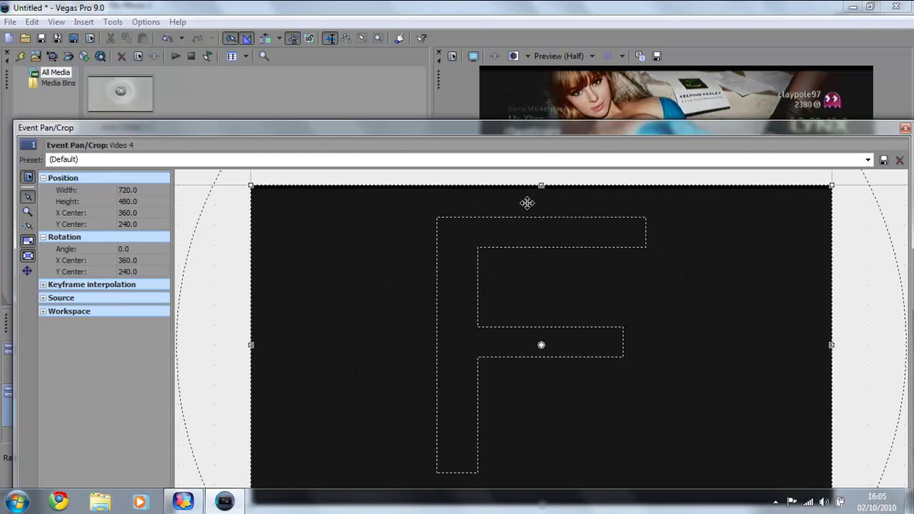
drag(542, 186, 542, 188)
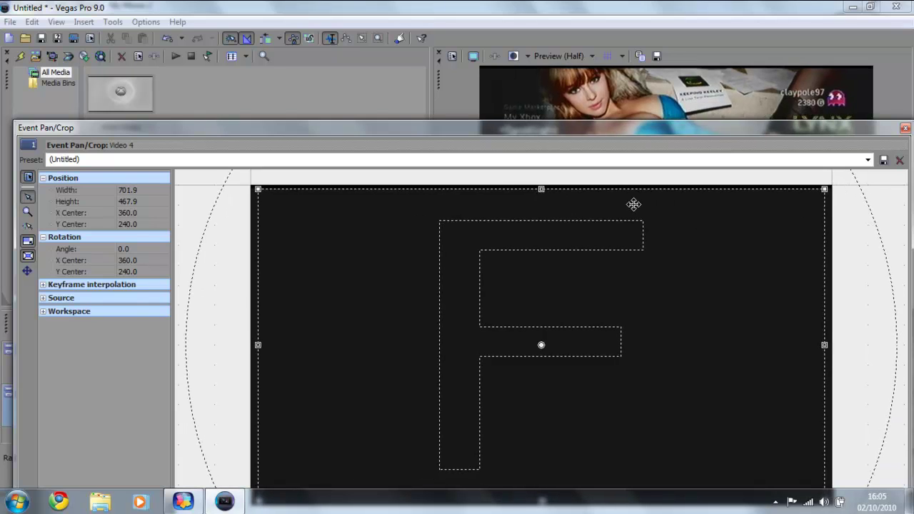
drag(542, 190, 544, 192)
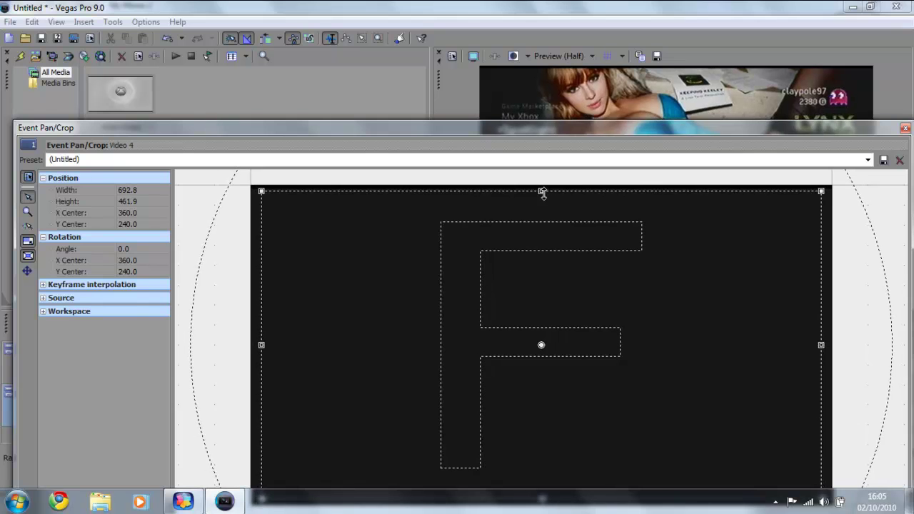
In Video 4's event properties, unlock aspect ratio, reduce interlace flicker, and disable resampling.
click(905, 128)
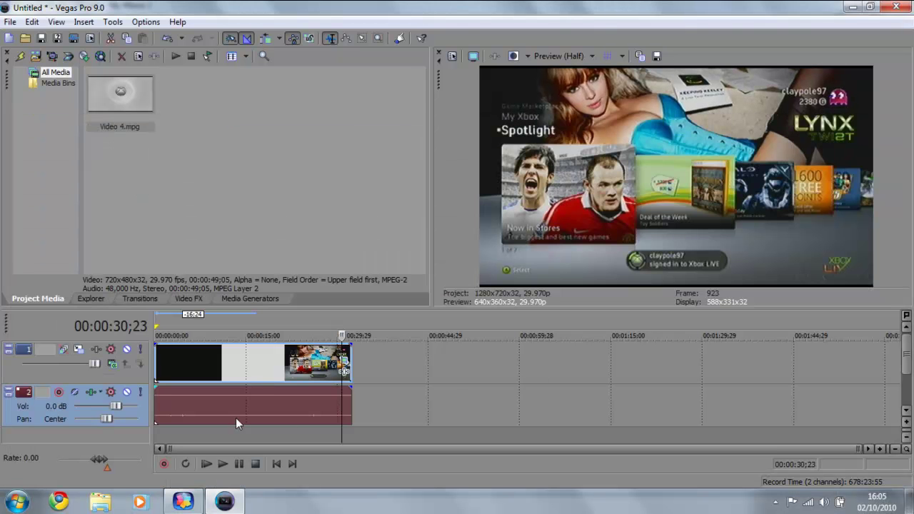
right_click(247, 380)
click(268, 372)
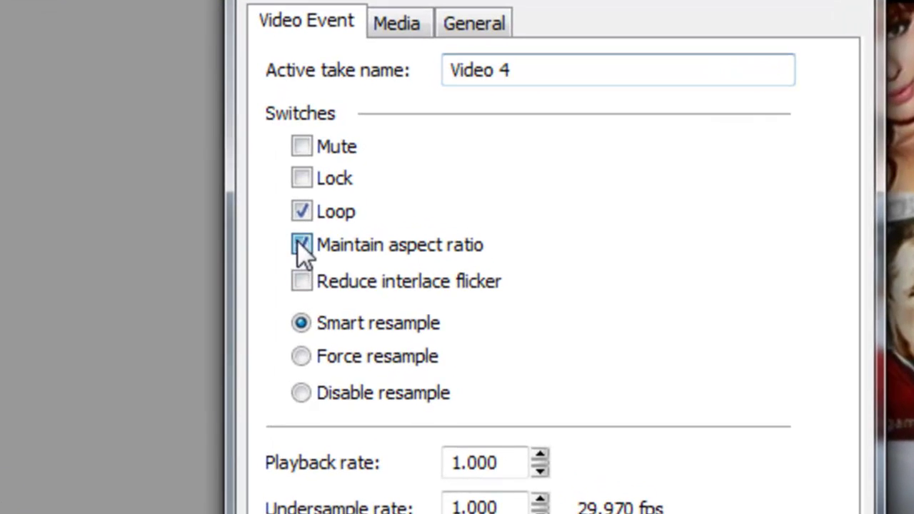
click(346, 177)
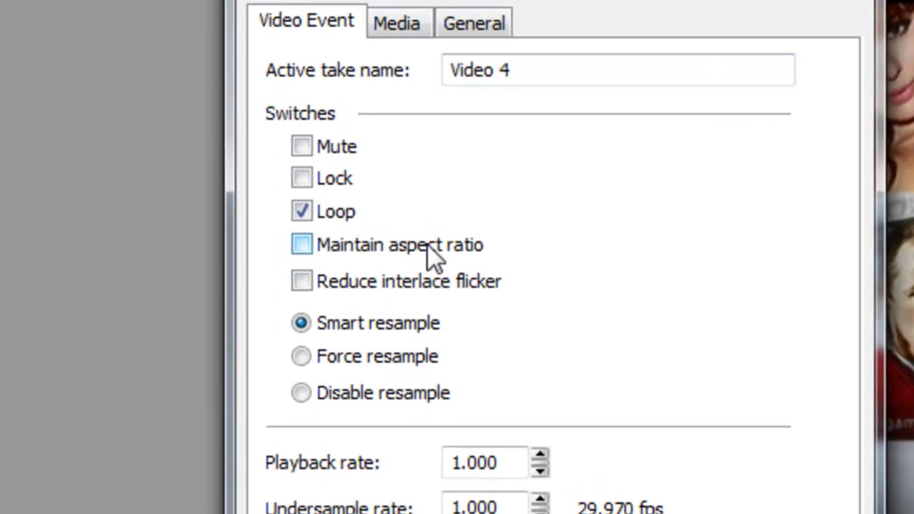
click(311, 281)
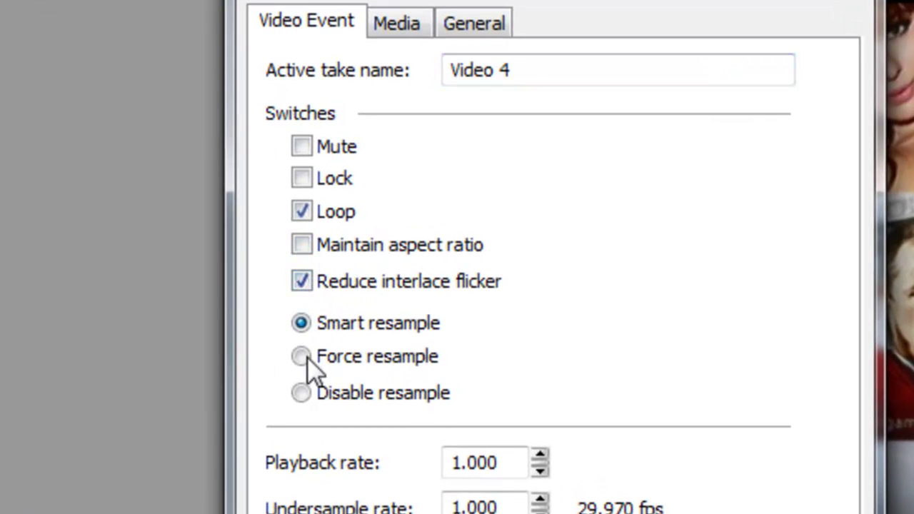
click(300, 394)
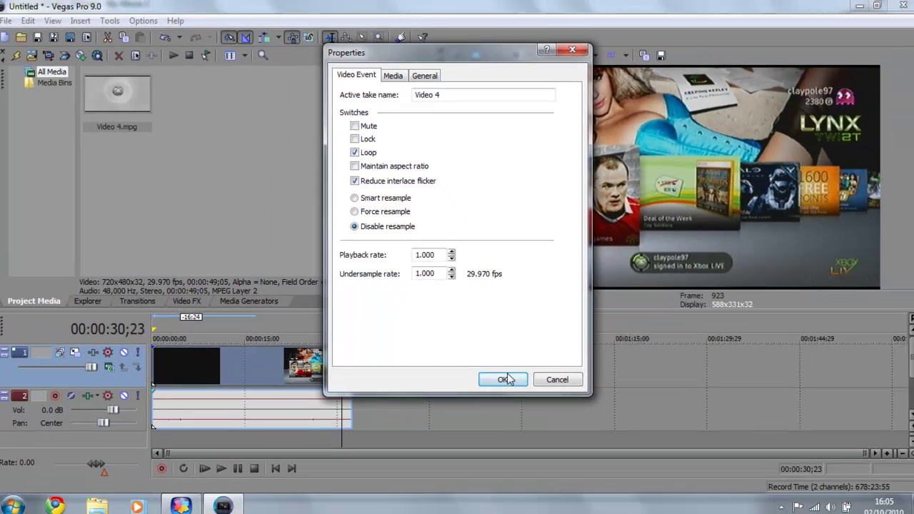
click(502, 376)
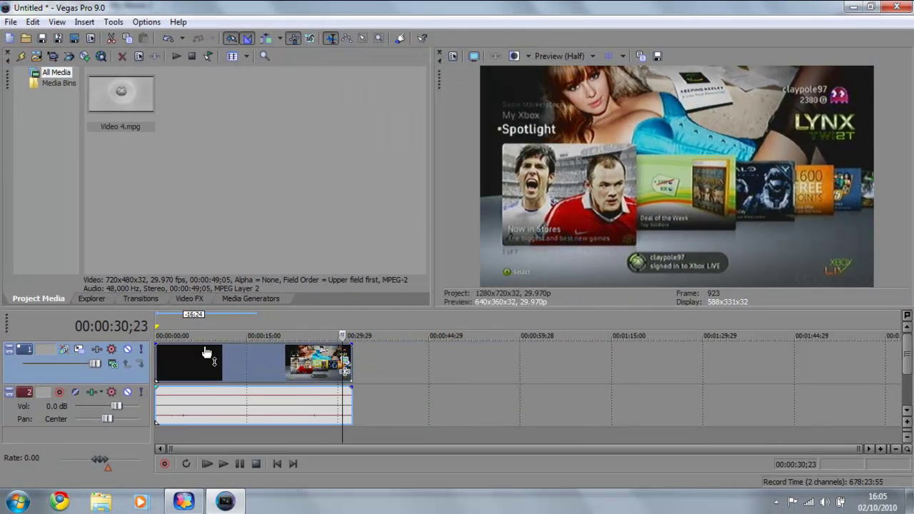
Drag the Brightness and Contrast HD preset onto Video 4 and check brightness 0.05, contrast 0.20.
click(190, 298)
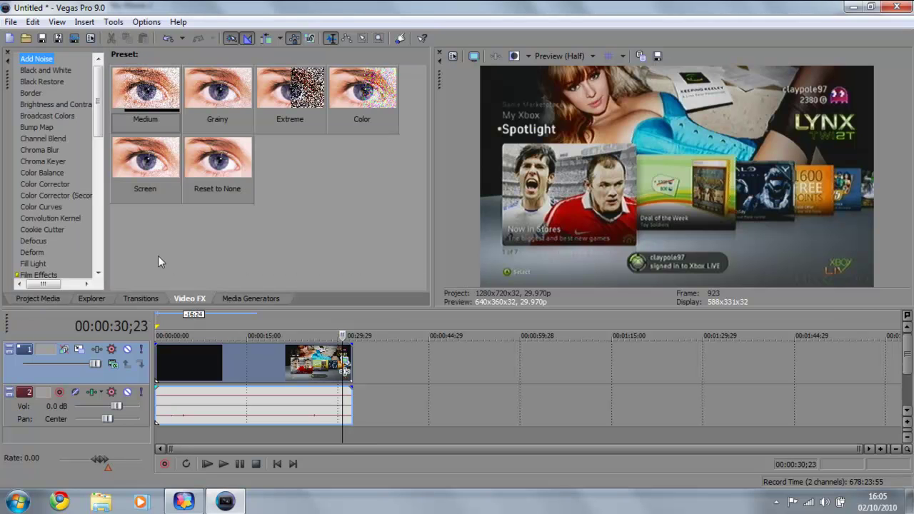
click(75, 104)
drag(289, 218, 303, 365)
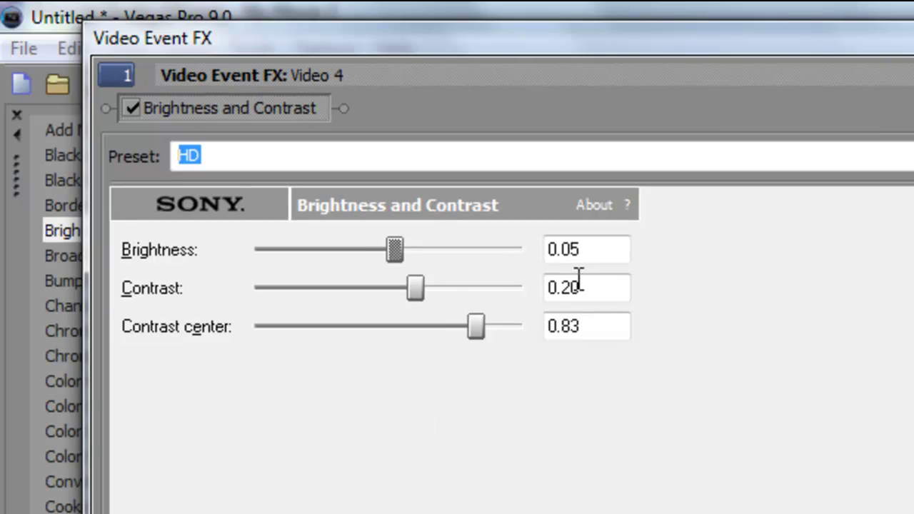
drag(588, 251, 546, 251)
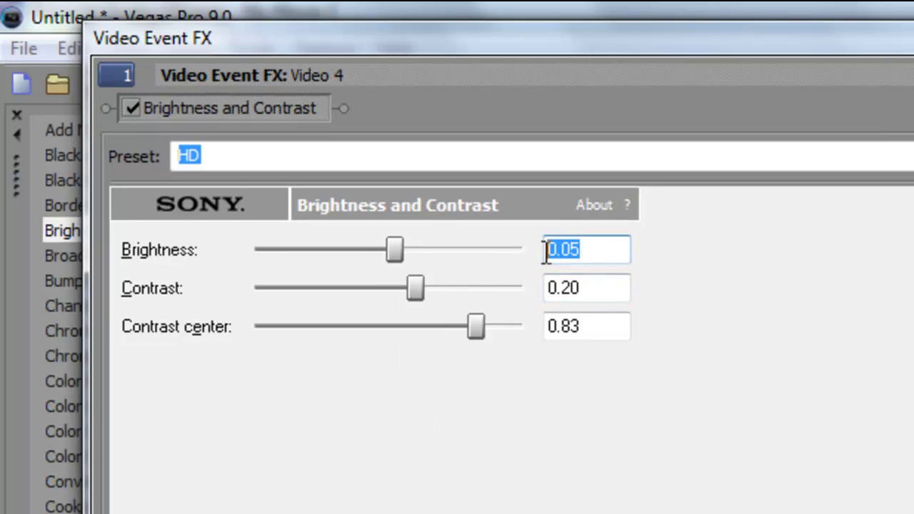
click(603, 256)
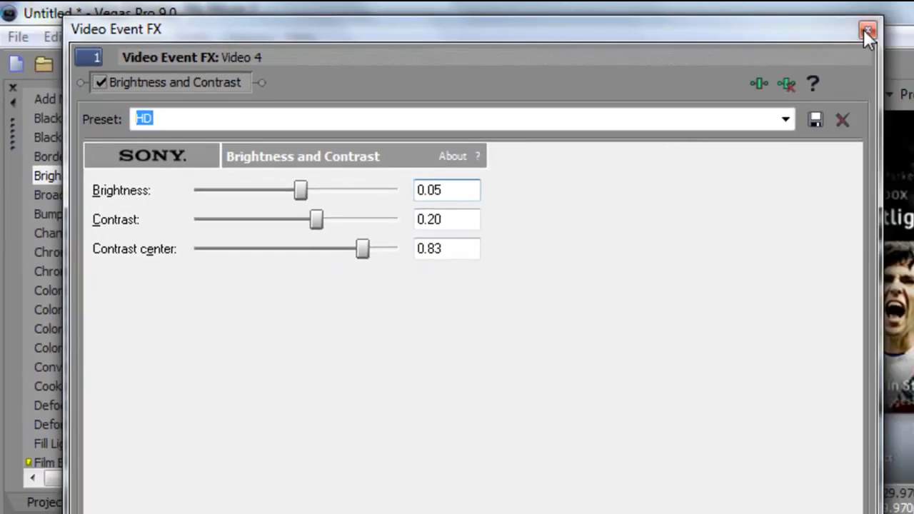
click(867, 32)
Apply Color Corrector (Secondary) to the Video 4 clip with saturation set to 1.250.
click(54, 328)
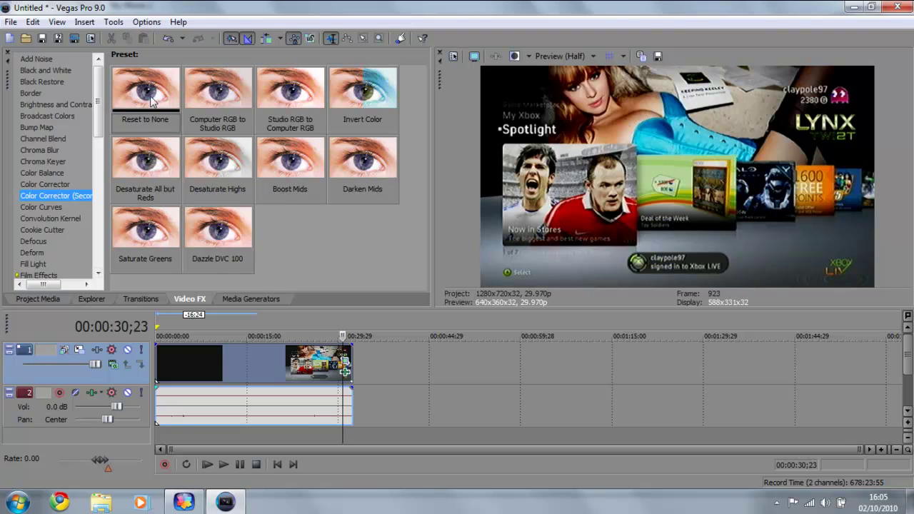
drag(241, 358, 241, 358)
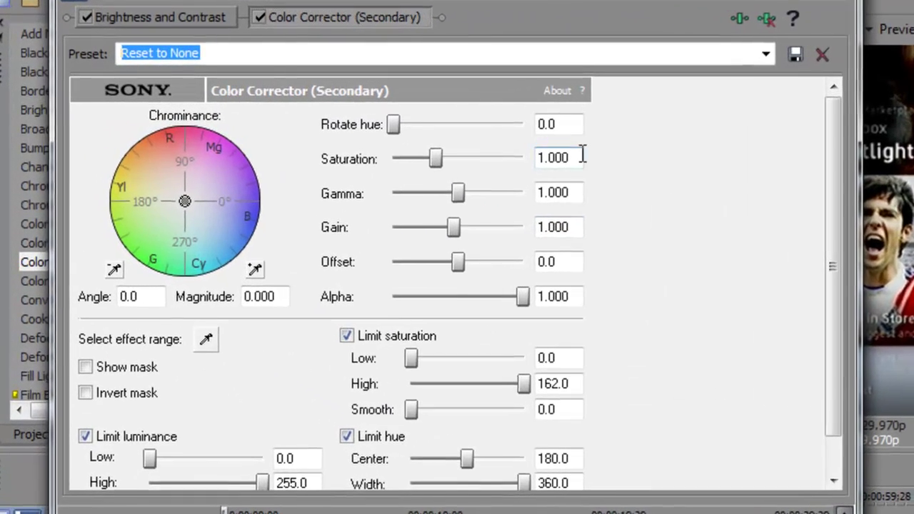
drag(357, 138, 345, 140)
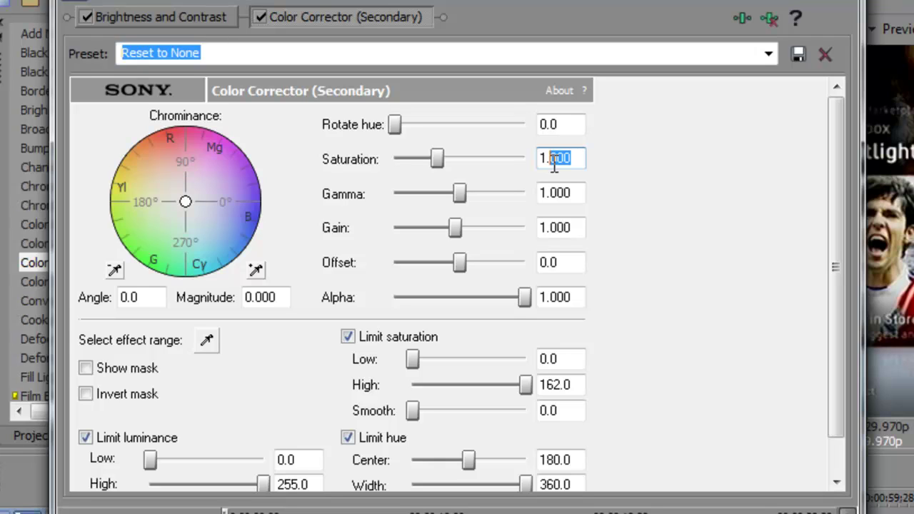
text(25)
key(Return)
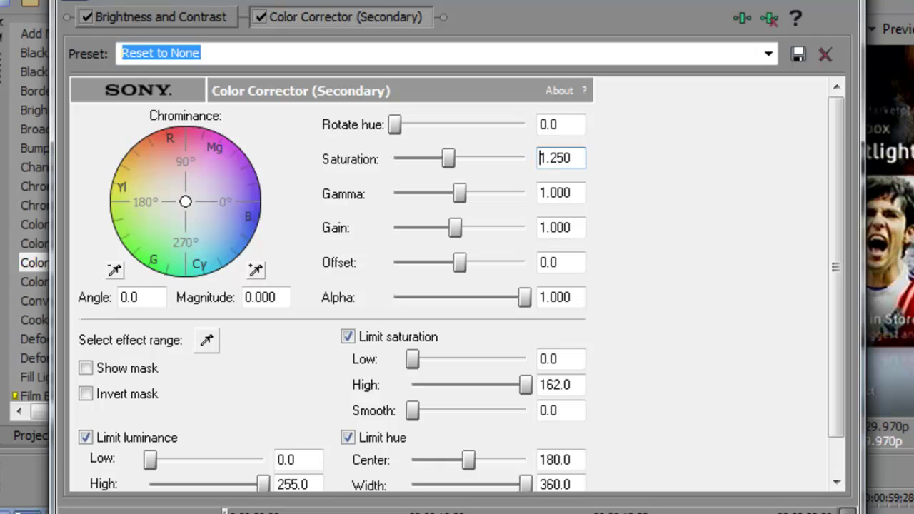
click(846, 3)
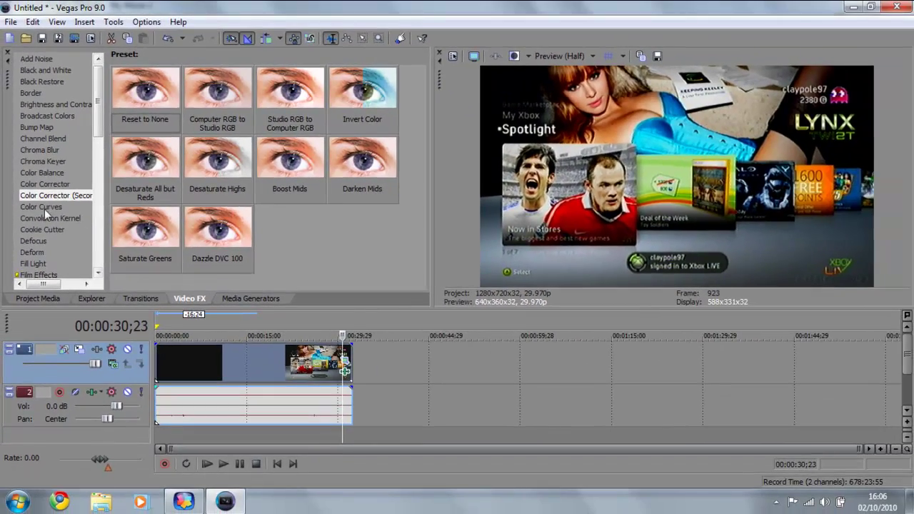
Add Color Curves to the Xbox clip, bend an S-curve, and load the Dazzle DVC 100 preset.
click(44, 207)
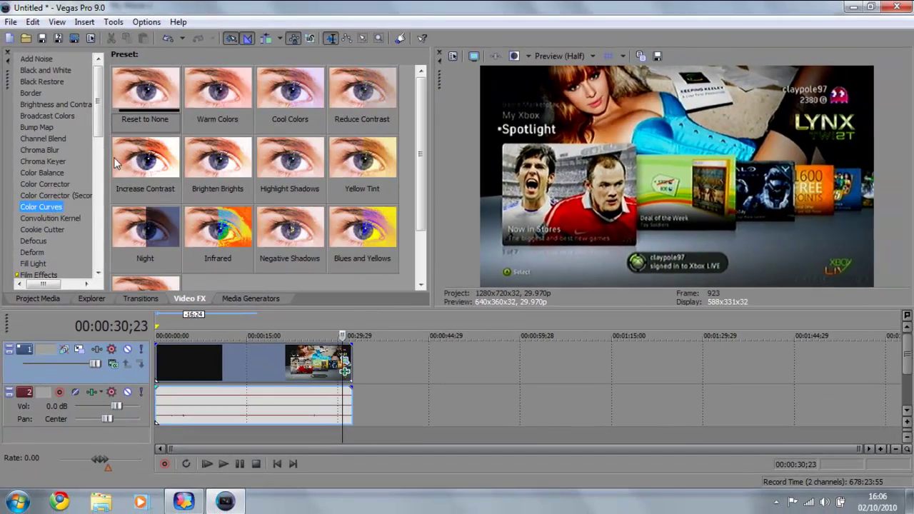
drag(145, 120, 205, 359)
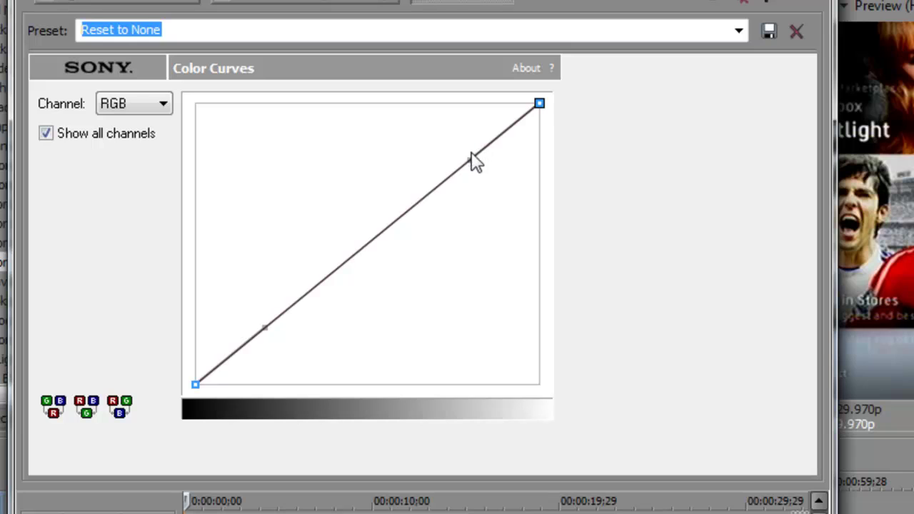
mouse_move(402, 153)
mouse_down()
mouse_move(371, 149)
mouse_move(348, 159)
mouse_move(406, 169)
mouse_up()
drag(264, 328, 330, 342)
drag(404, 169, 389, 170)
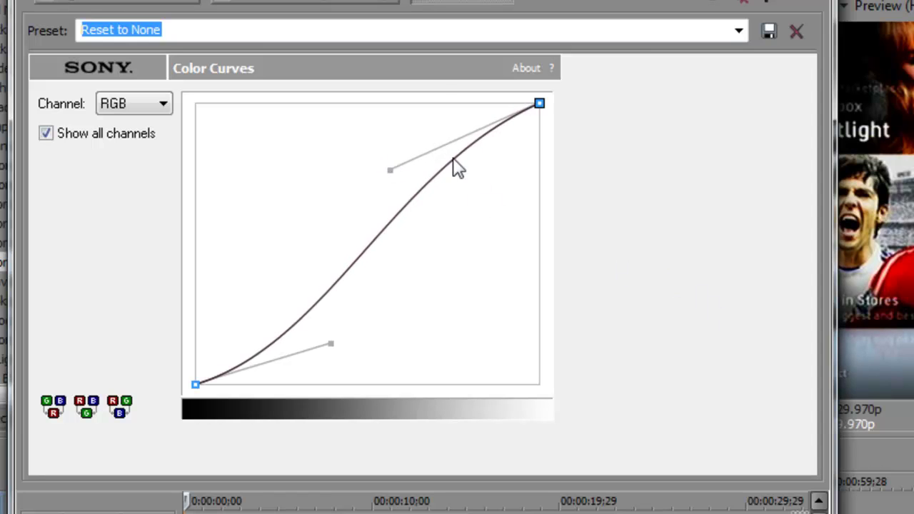
click(738, 31)
click(233, 227)
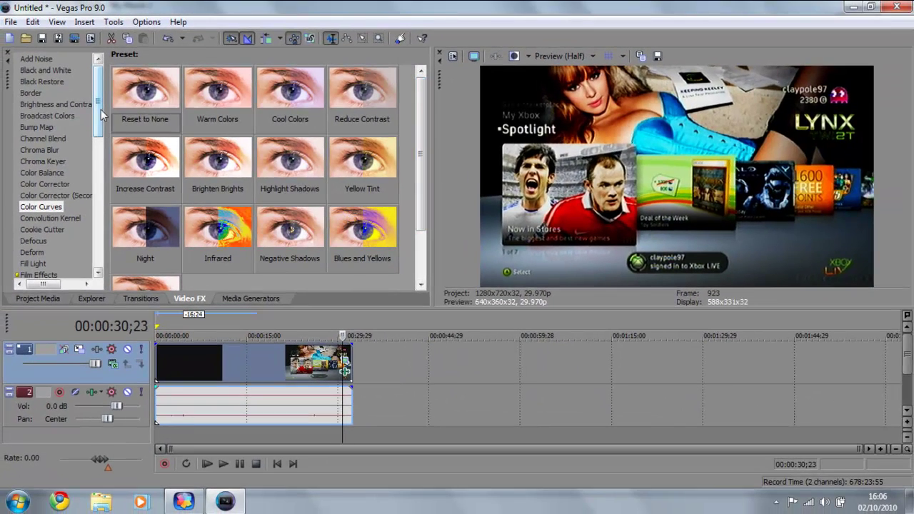
Apply the Medium Sharpen preset to the Xbox clip.
drag(101, 92, 83, 205)
click(43, 186)
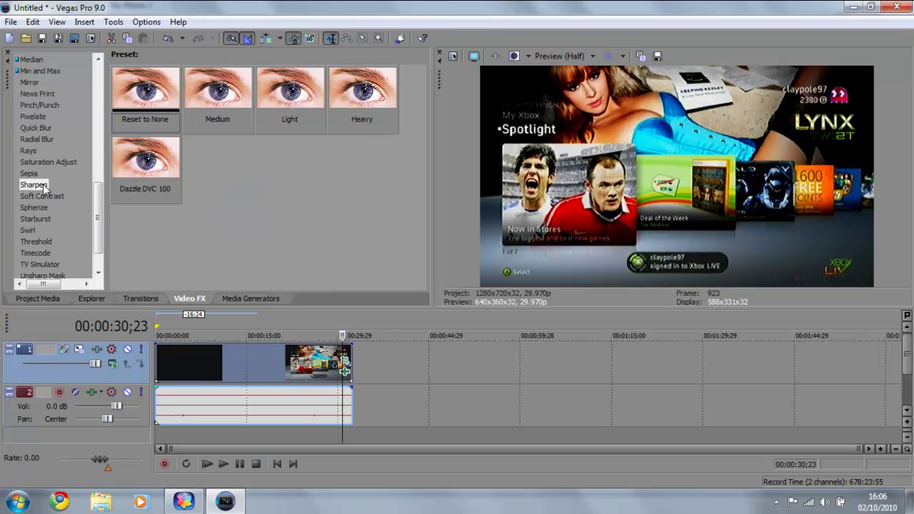
click(150, 175)
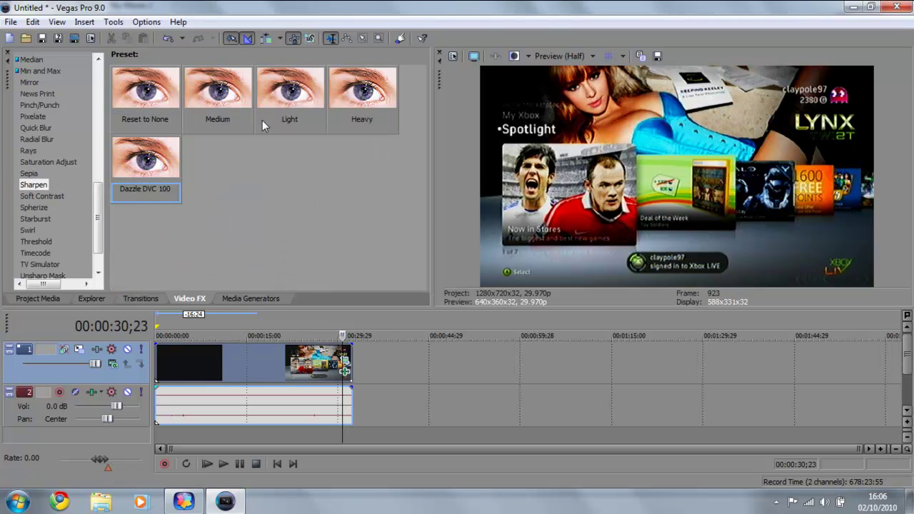
drag(216, 91, 221, 373)
click(515, 17)
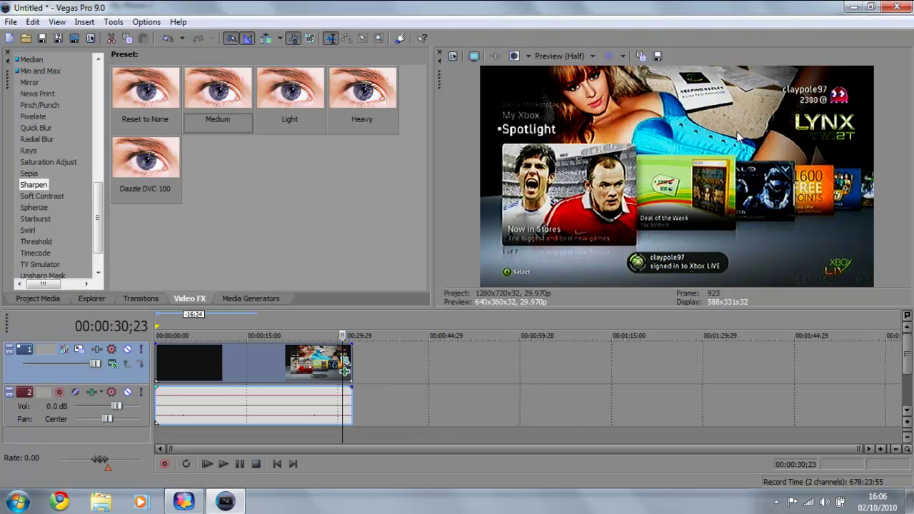
Set the preview quality to Preview (Full), after briefly trying Best (Full).
click(592, 56)
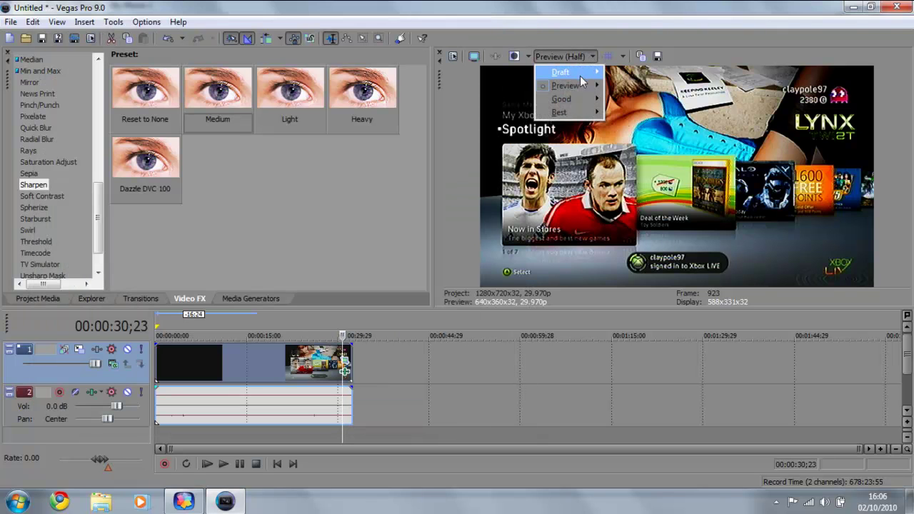
mouse_move(577, 114)
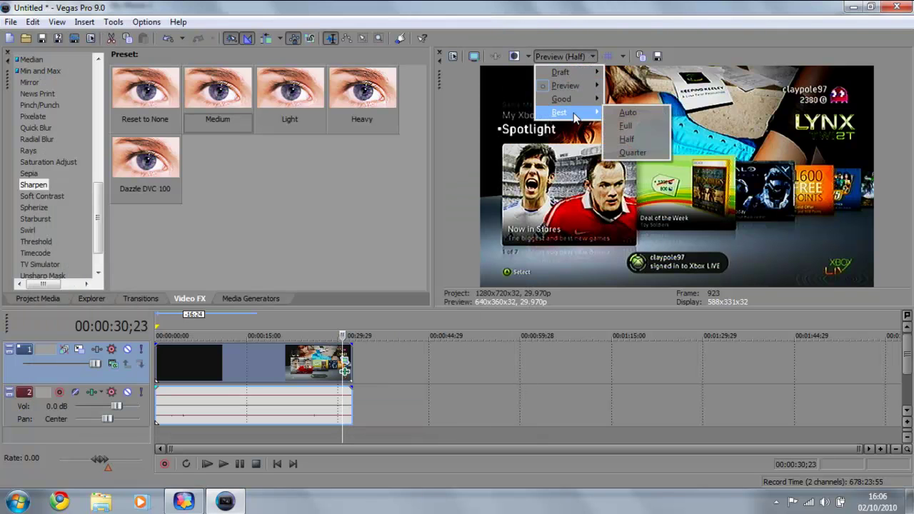
click(636, 129)
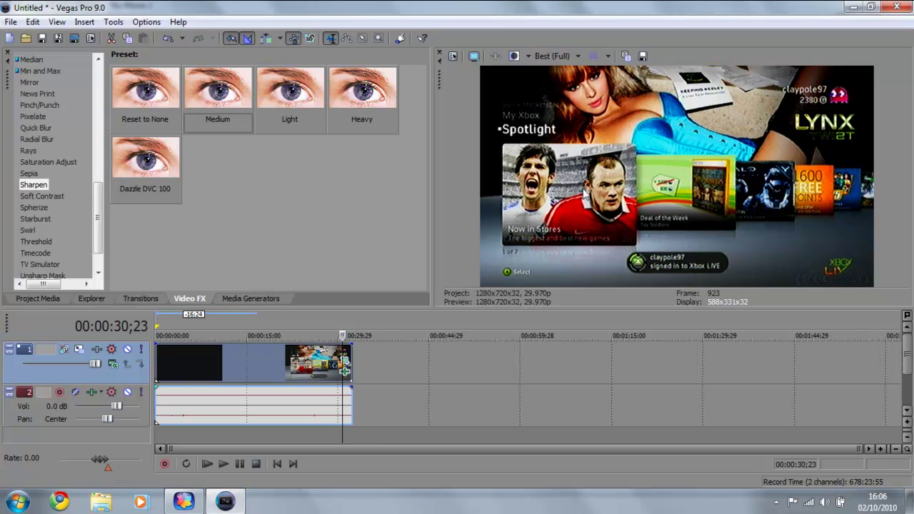
click(575, 56)
mouse_move(585, 85)
click(626, 99)
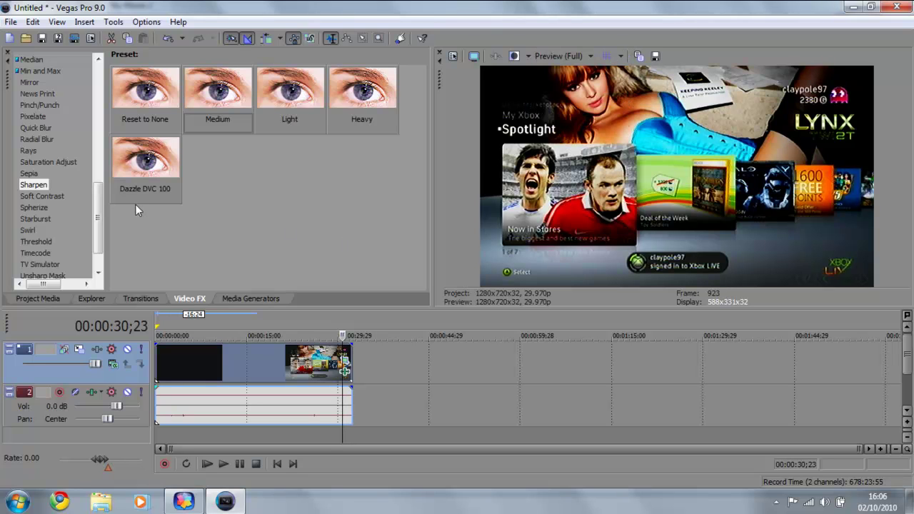
click(11, 21)
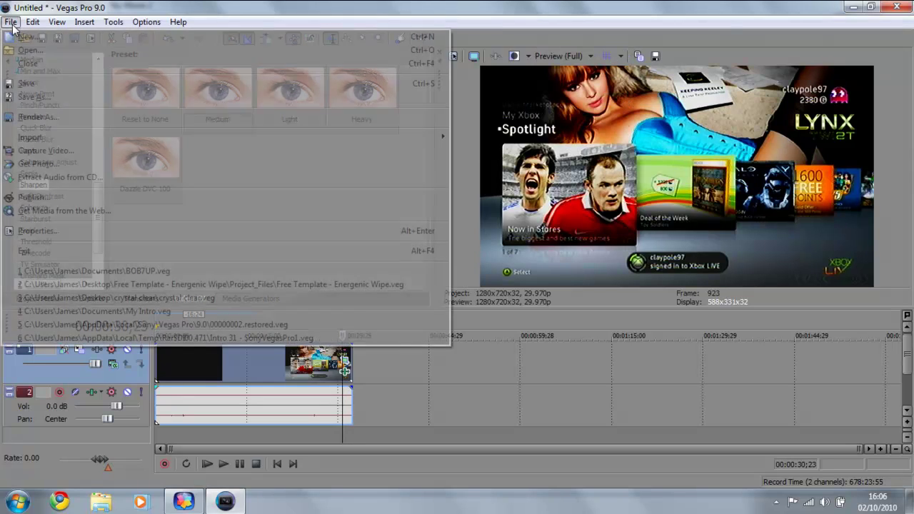
Start a Render As with the 6 Mbps HD 720-30p Video template selected.
click(44, 117)
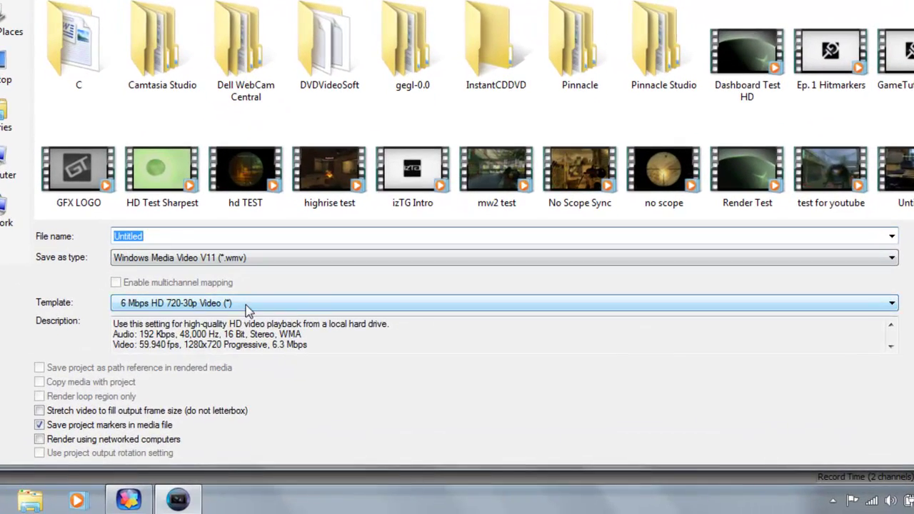
click(280, 308)
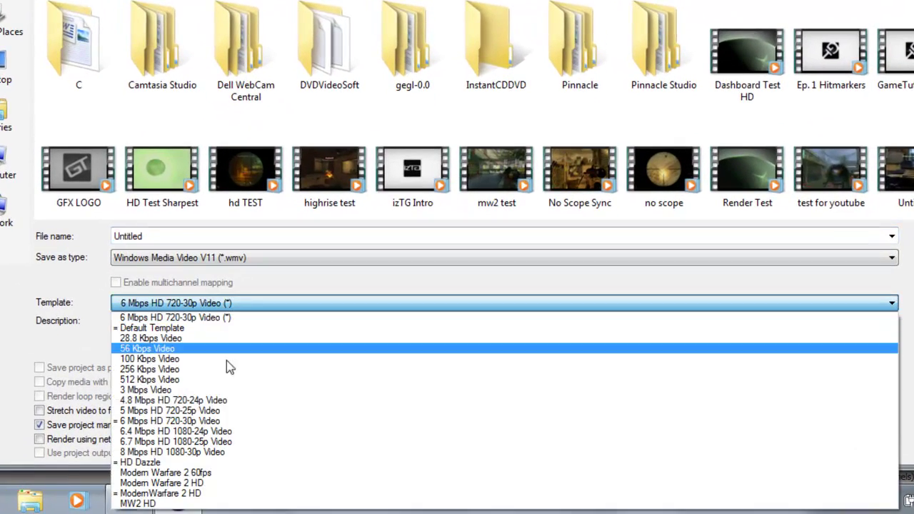
click(185, 421)
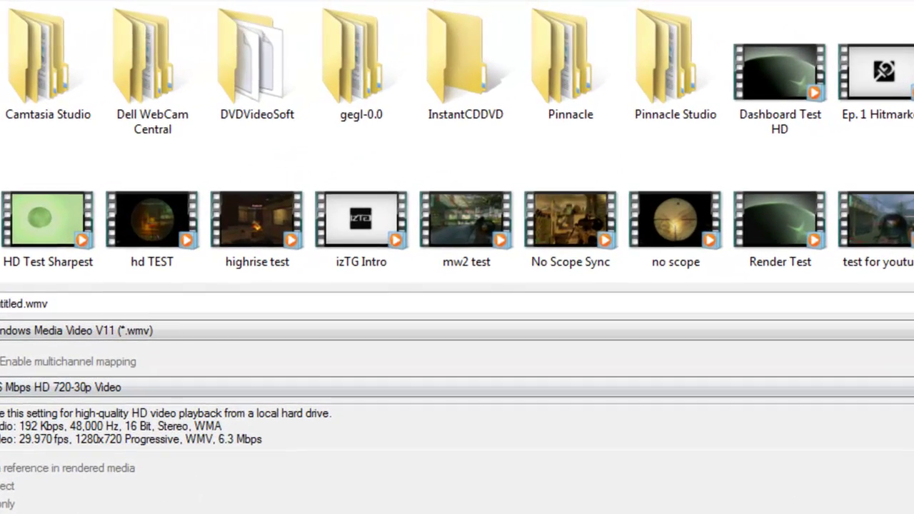
Customise the template video: keep 1280x720, smoothness 100, frame rate 59.94.
click(868, 301)
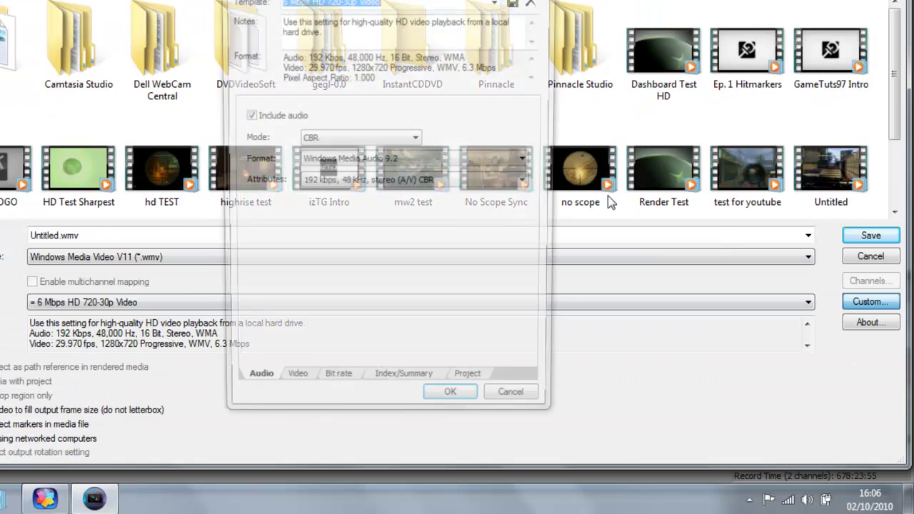
click(294, 390)
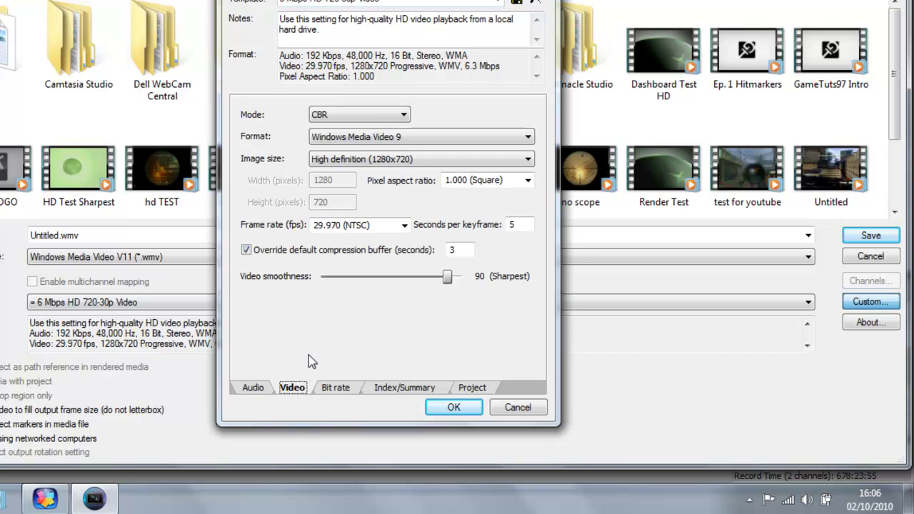
click(364, 160)
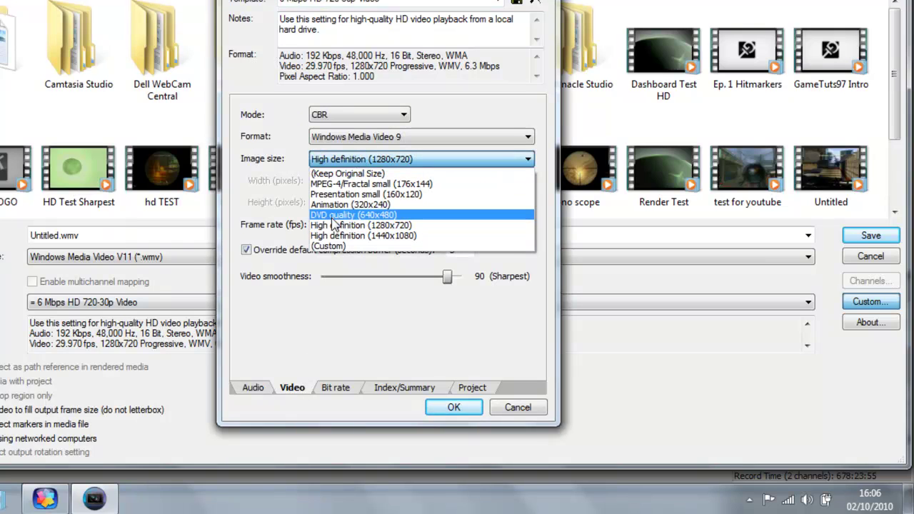
click(335, 225)
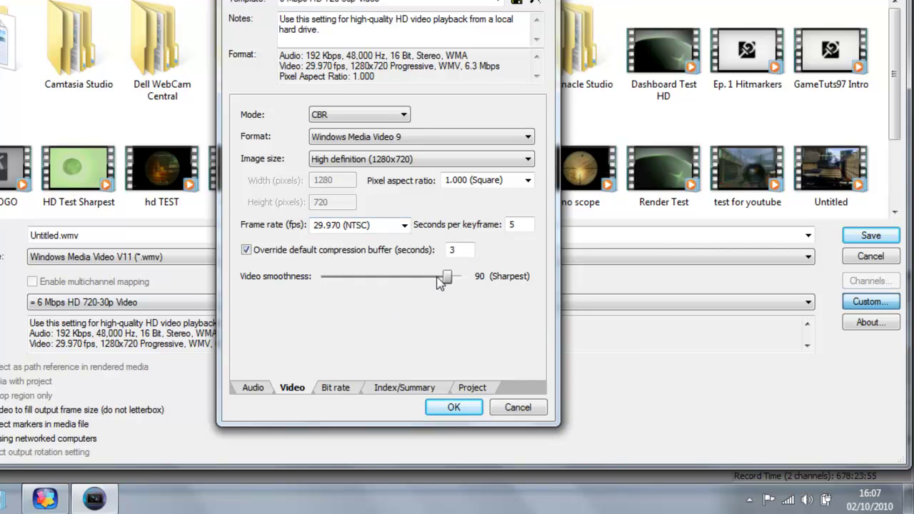
drag(447, 277, 506, 279)
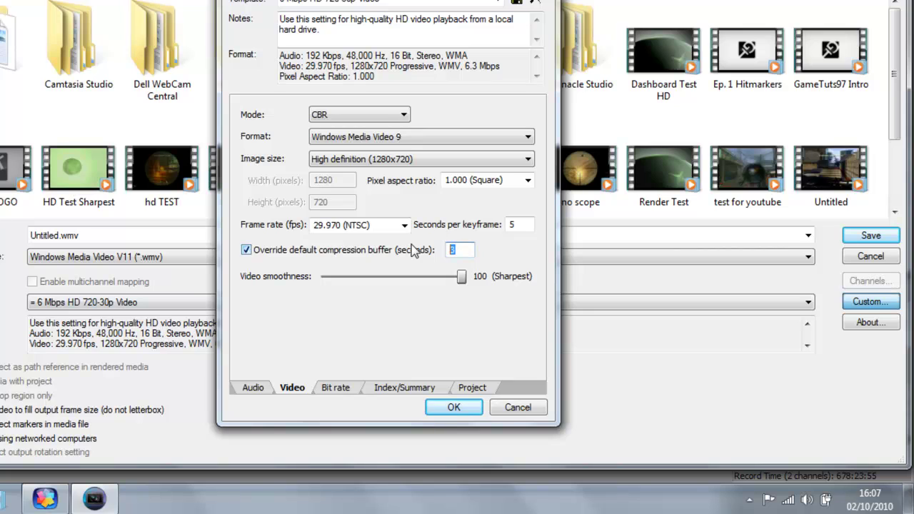
click(404, 225)
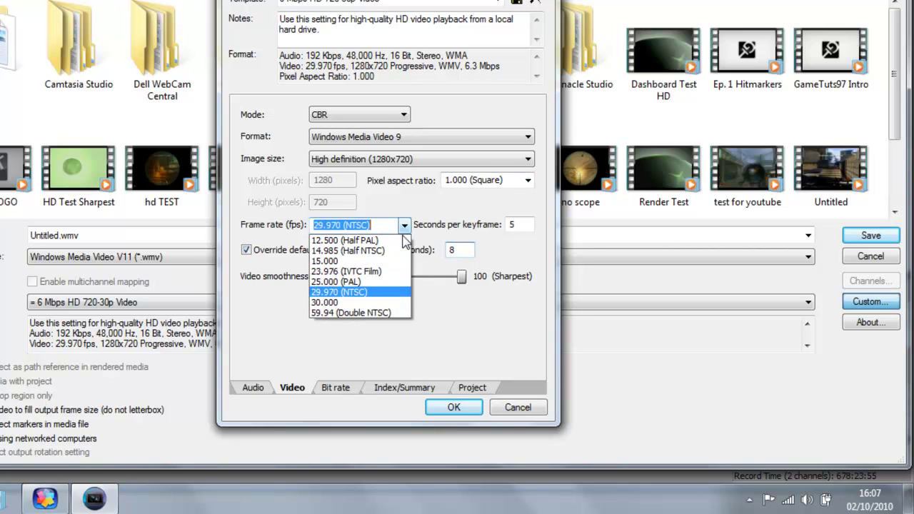
click(350, 311)
Set the bit rate to 8 Mbps and project rendering quality to Best.
click(337, 388)
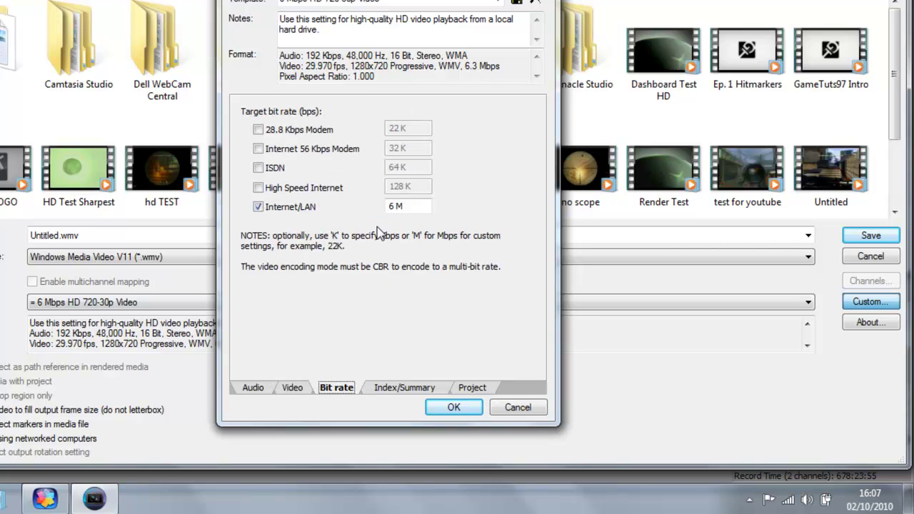
text(8)
click(402, 390)
click(471, 388)
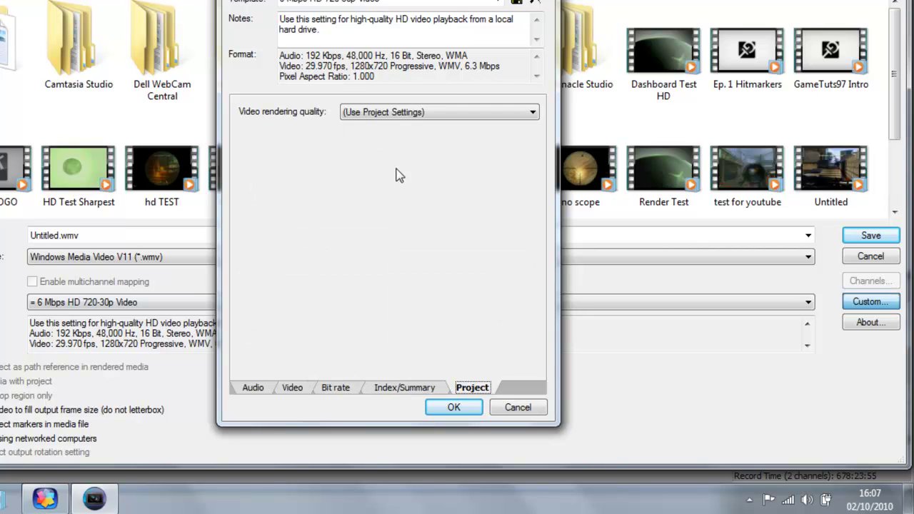
click(397, 112)
click(372, 167)
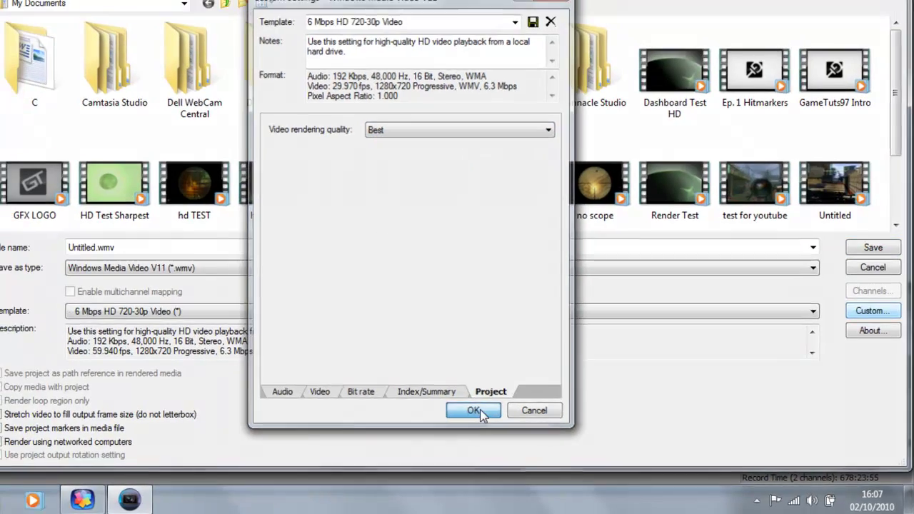
Accept the custom template, name the file 'hd dashboard test' and start rendering.
click(454, 407)
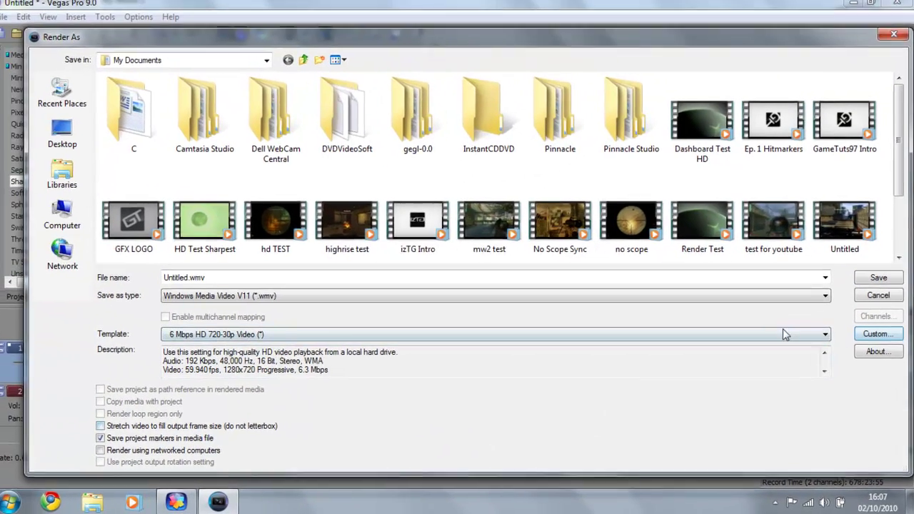
click(747, 283)
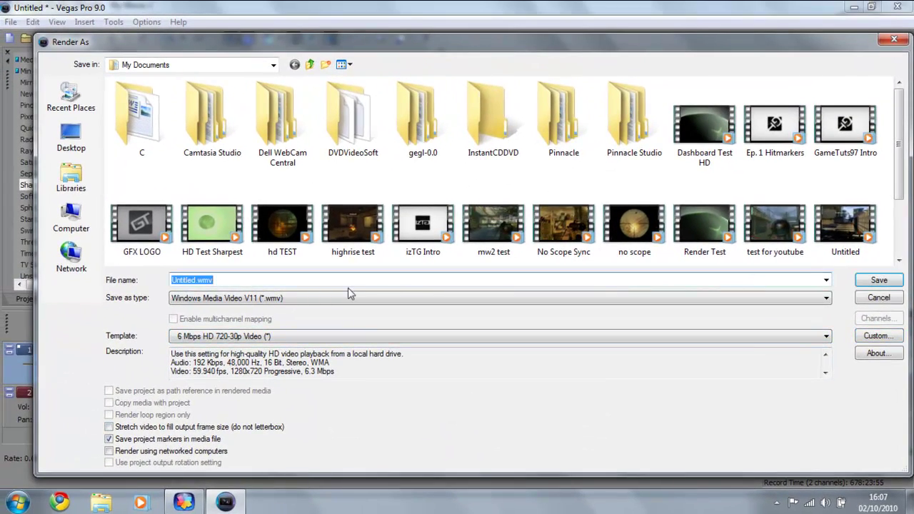
text(hd dashboard test)
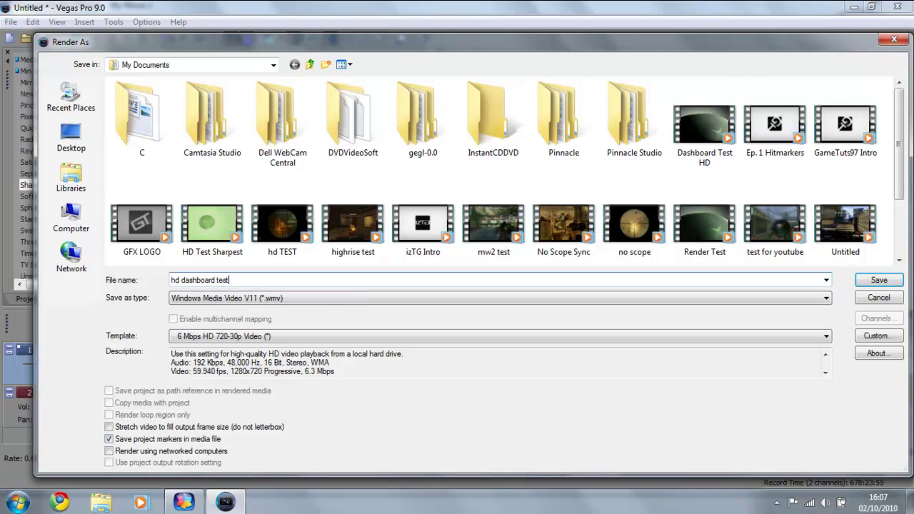
click(864, 279)
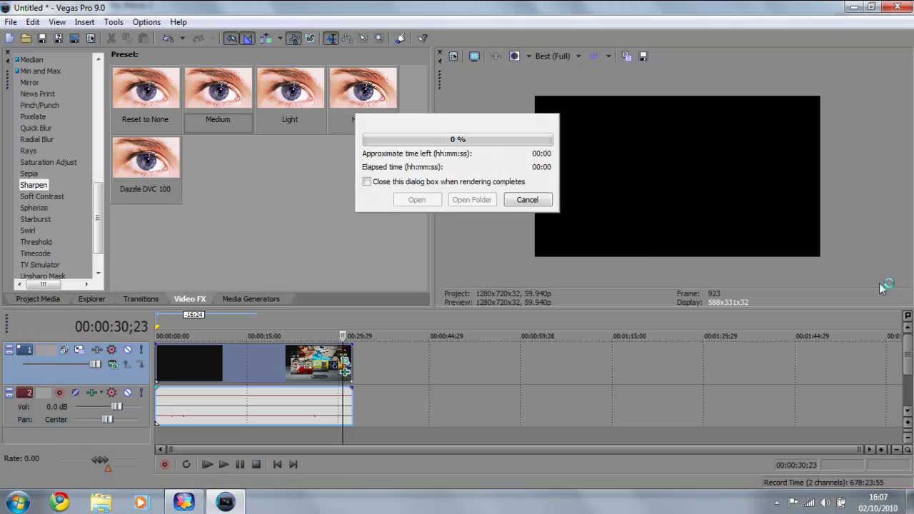